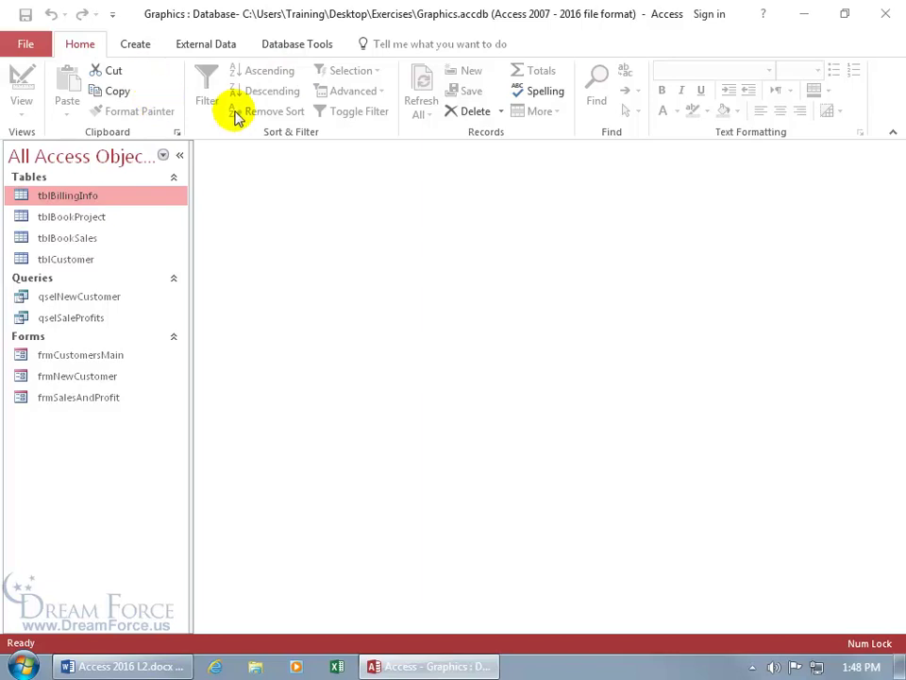
Create a blank form in Design view and shorten its Detail section to about 3.9 inches high
left_click(135, 45)
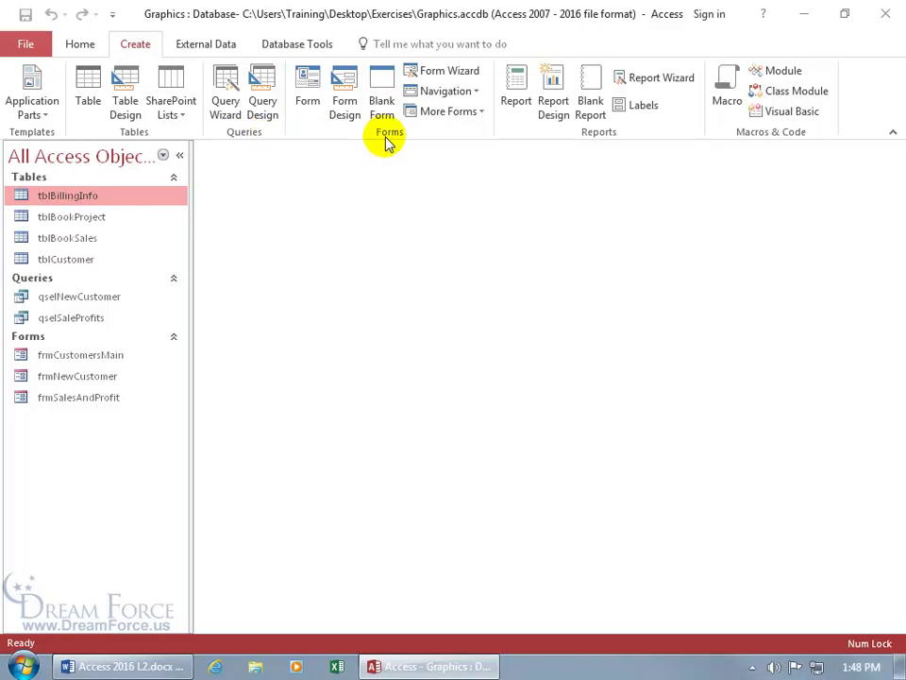
left_click(346, 108)
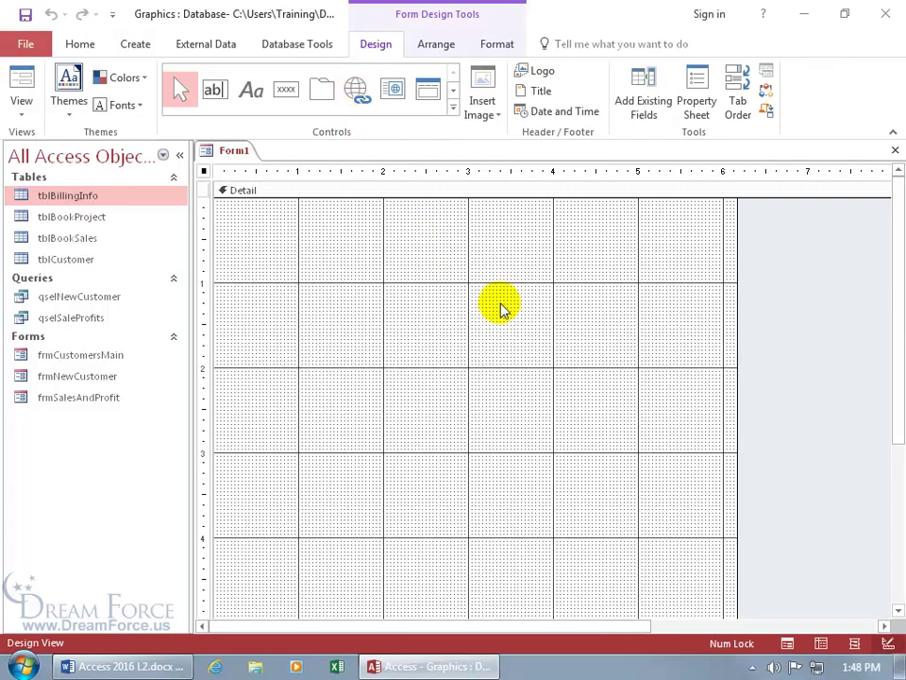
scroll(500, 310, "down", 5)
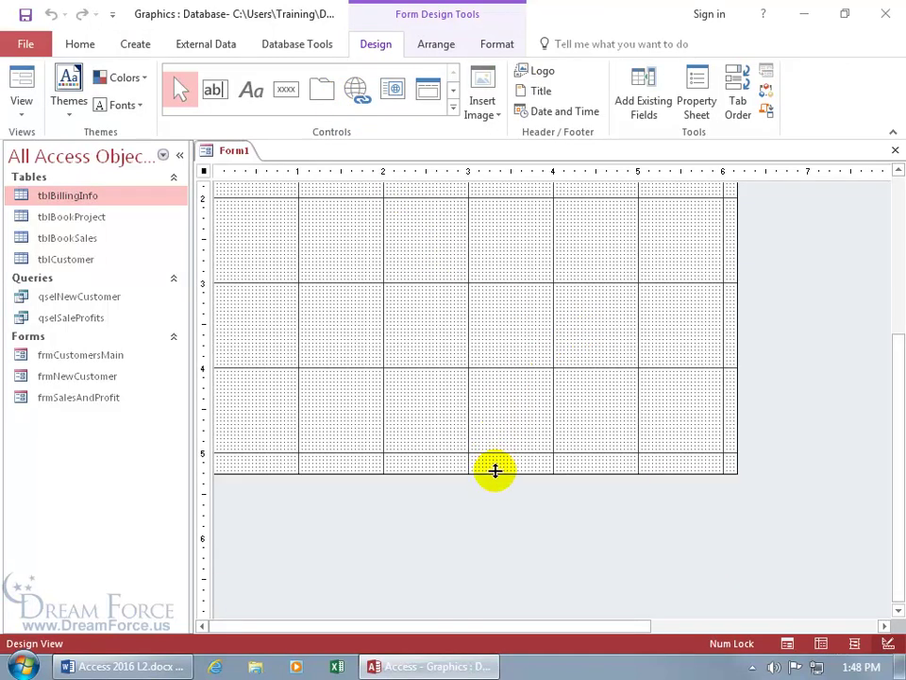
left_click_drag(495, 470, 494, 360)
scroll(490, 383, "up", 3)
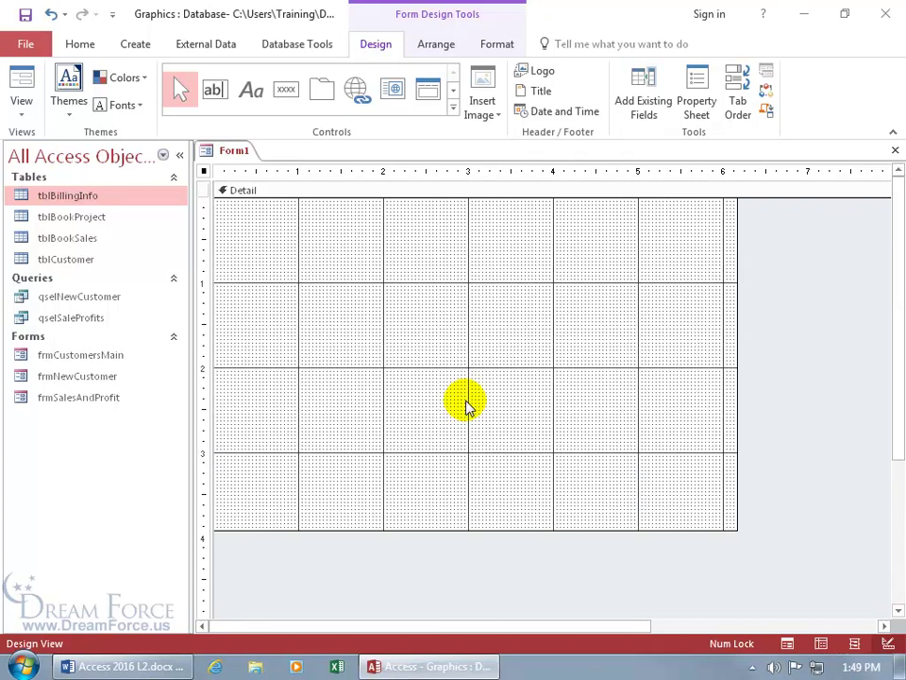
Review the tables and fields of the qselNewCustomer query in Design view and close the query
right_click(64, 297)
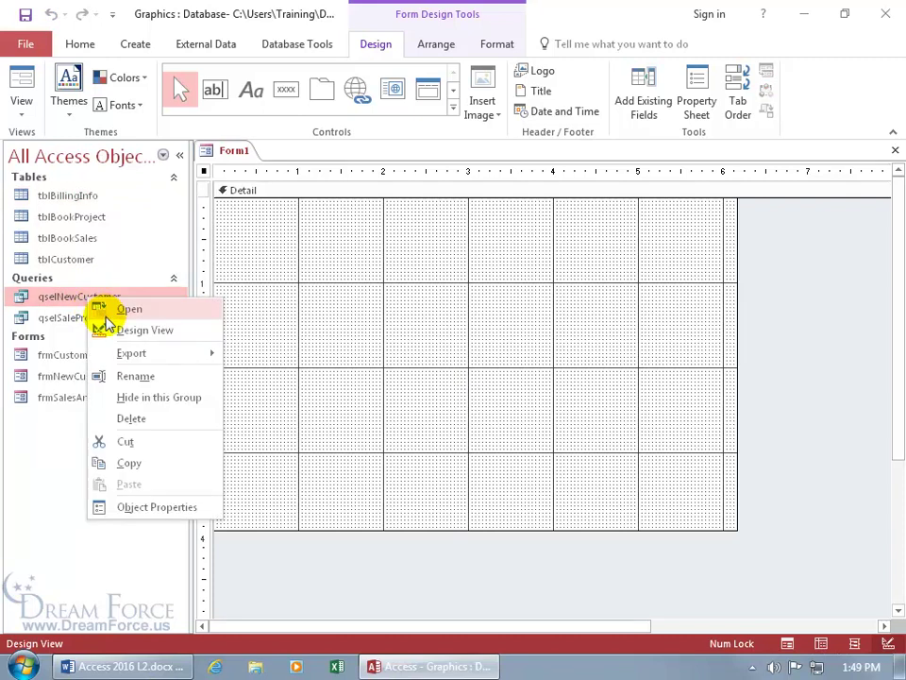
left_click(111, 324)
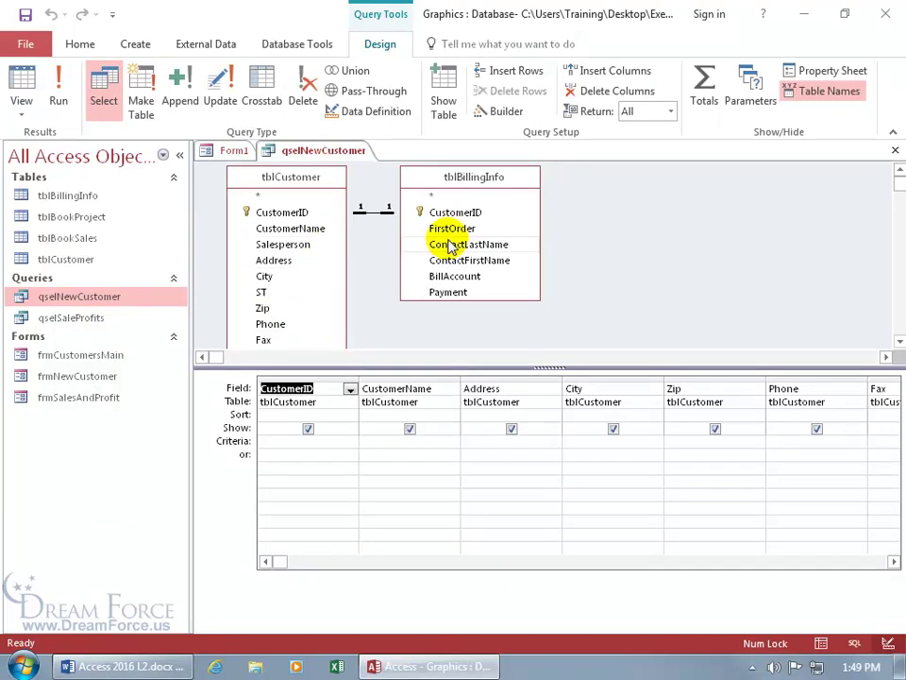
left_click(895, 150)
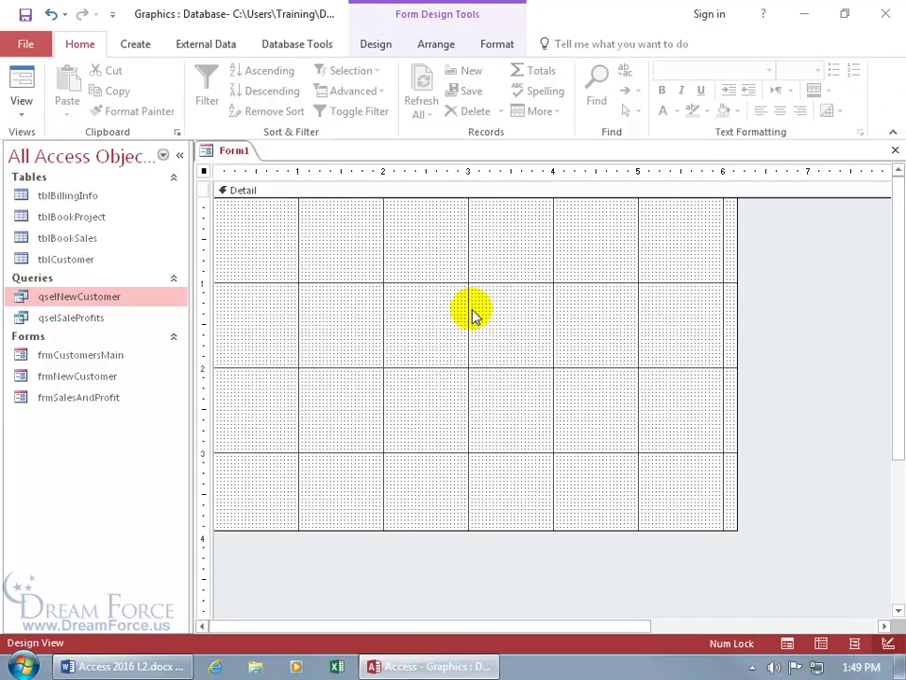
Set the form's Record Source to qselNewCustomer and close its properties
double_click(442, 556)
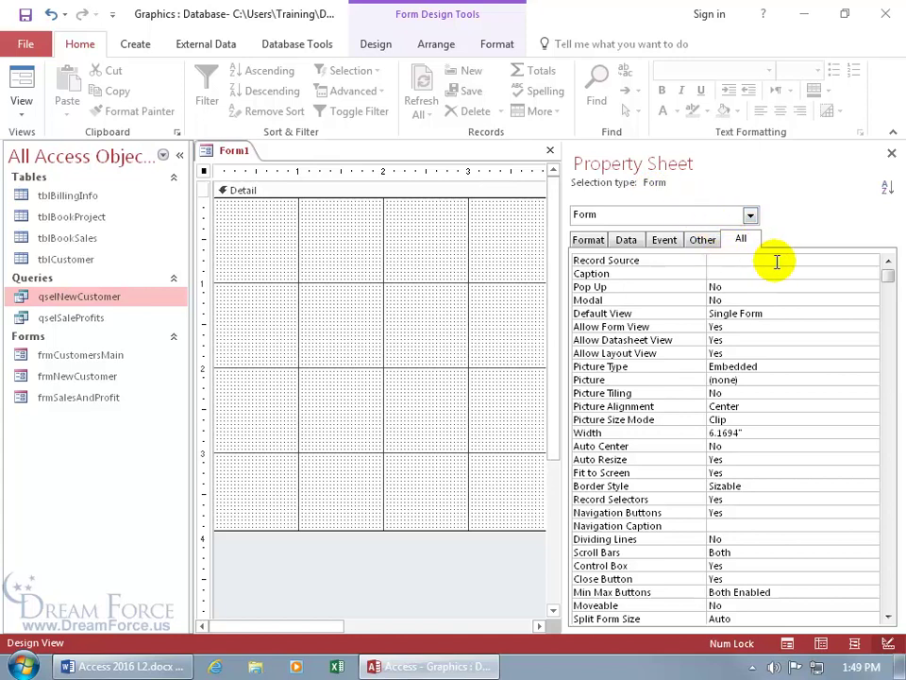
left_click(829, 260)
left_click(855, 260)
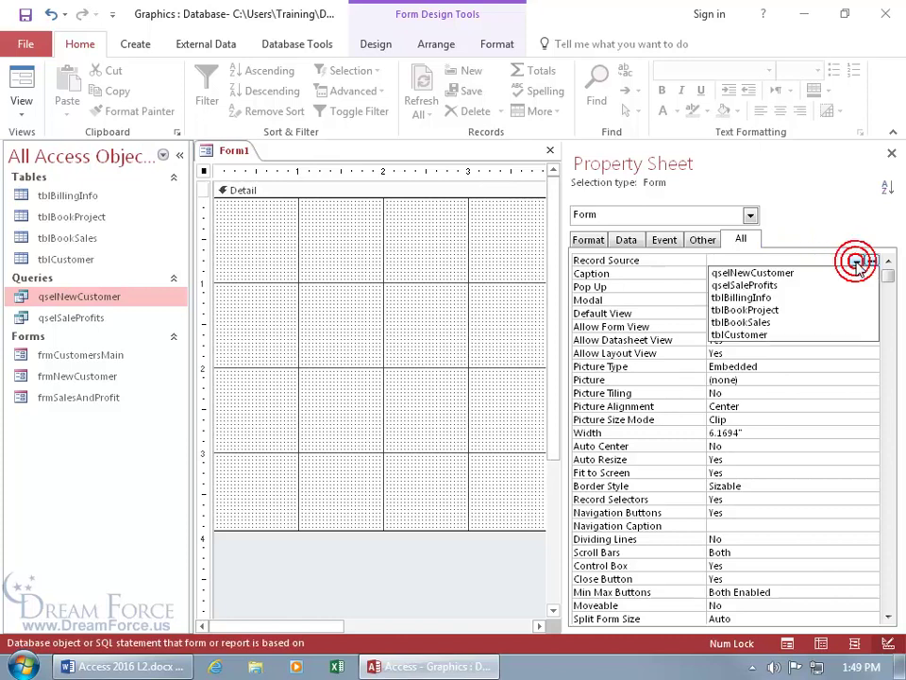
left_click(793, 272)
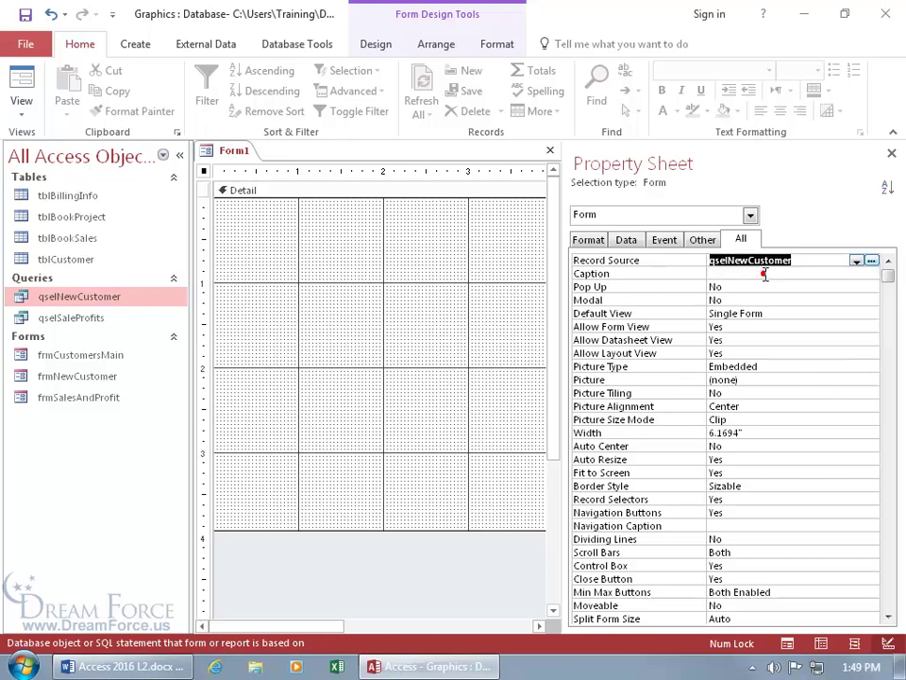
left_click(891, 153)
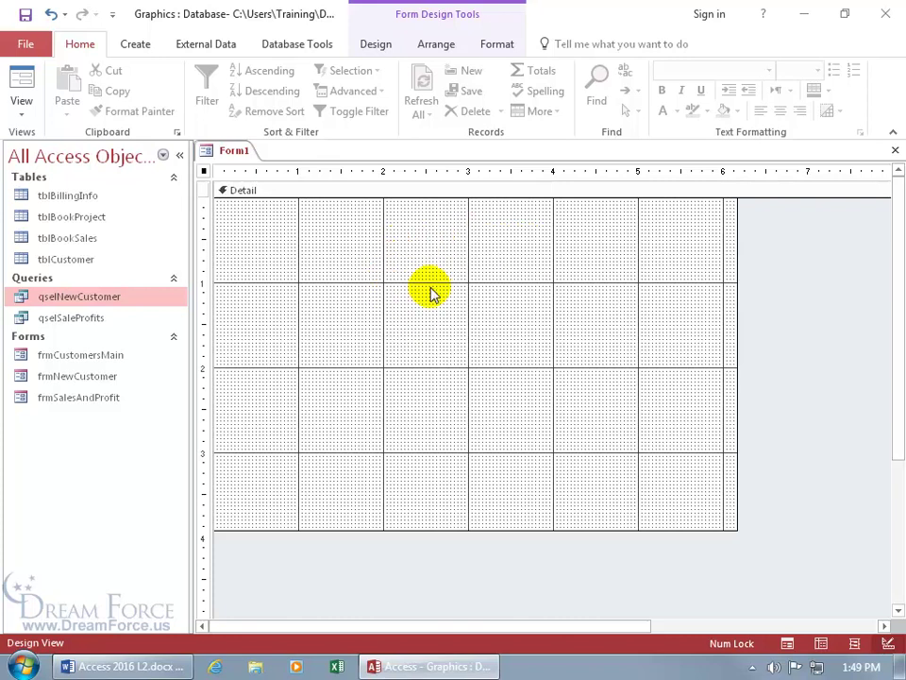
Insert a tab control in the Detail section and position its upper-left corner at 1 inch across and 1 inch down
left_click(375, 45)
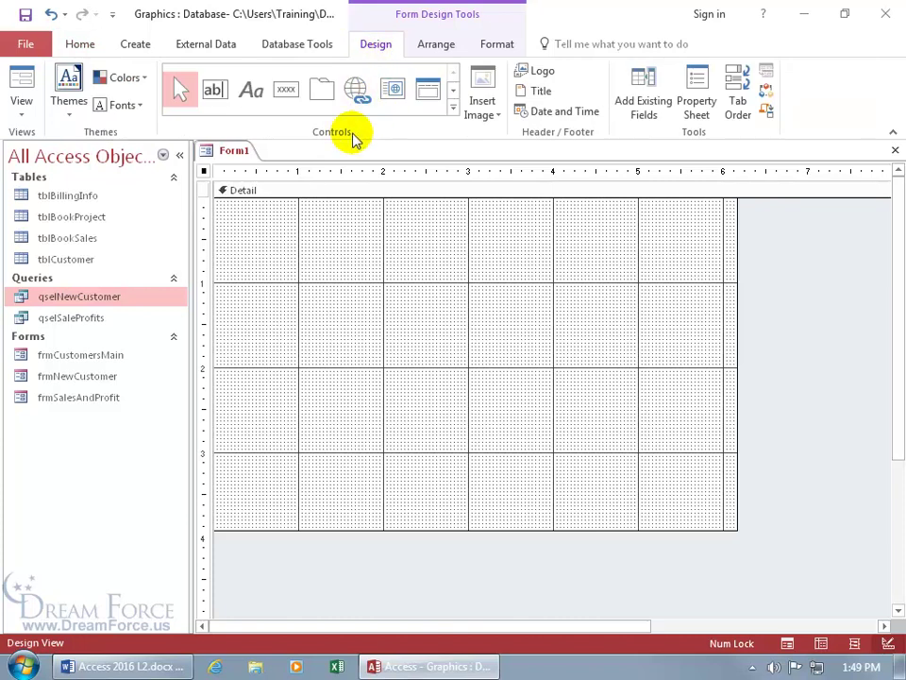
left_click(320, 89)
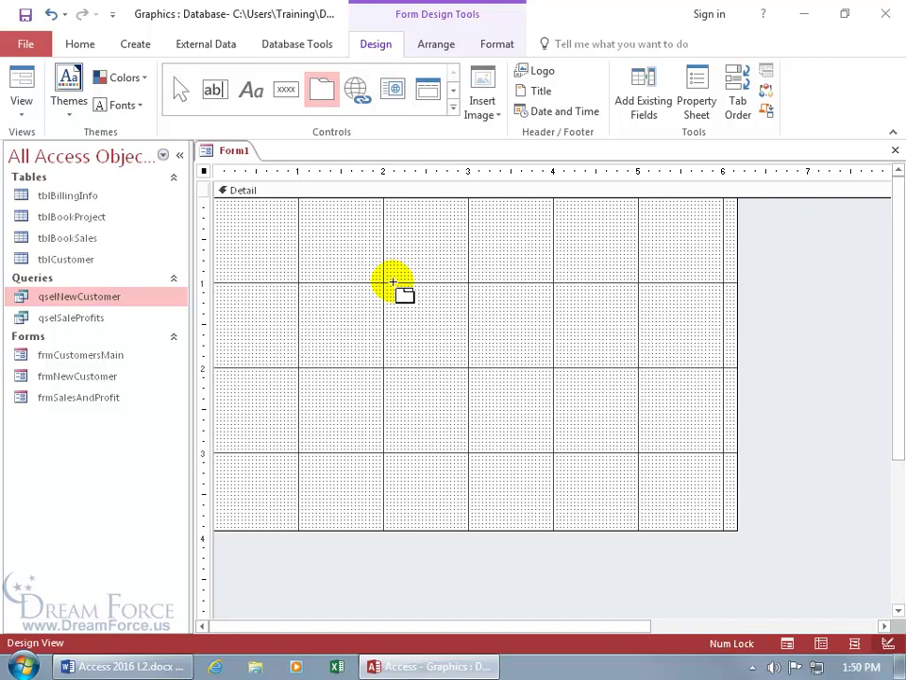
left_click(392, 281)
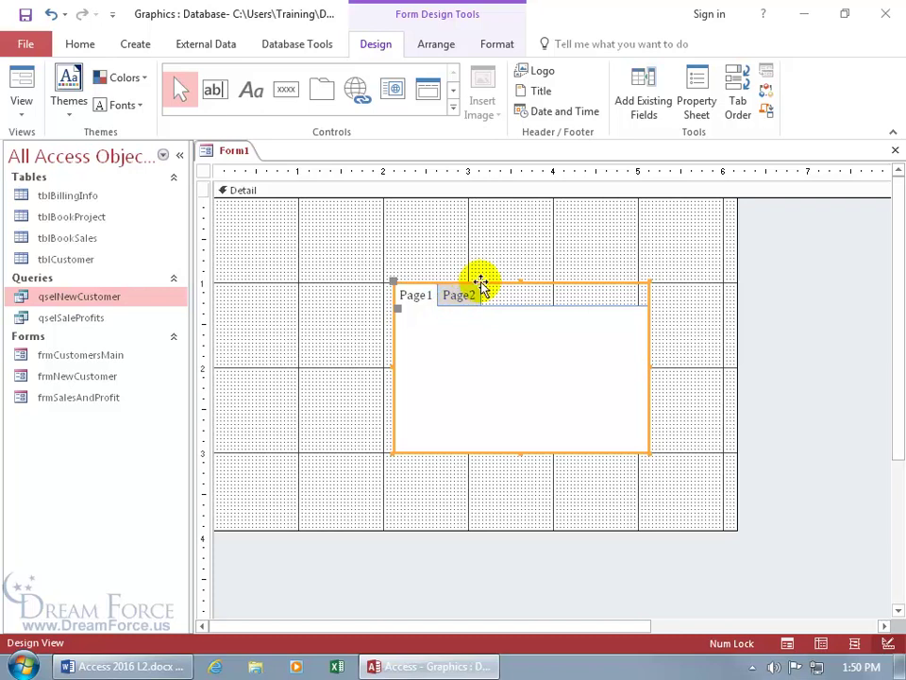
left_click_drag(482, 283, 384, 283)
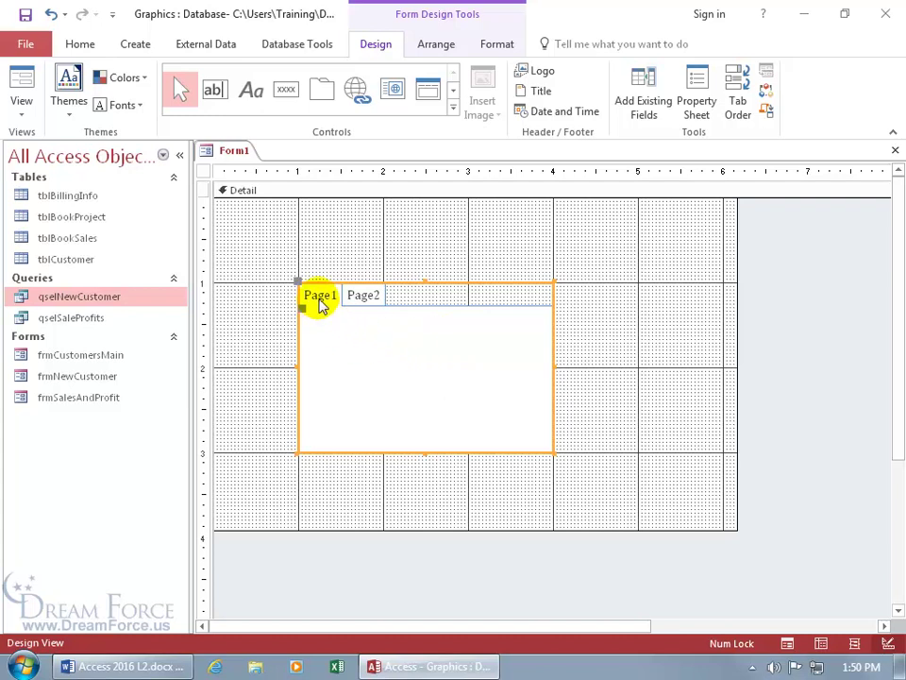
Switch between Page1 and Page2 of the tab control, finishing with Page1 selected
left_click(364, 298)
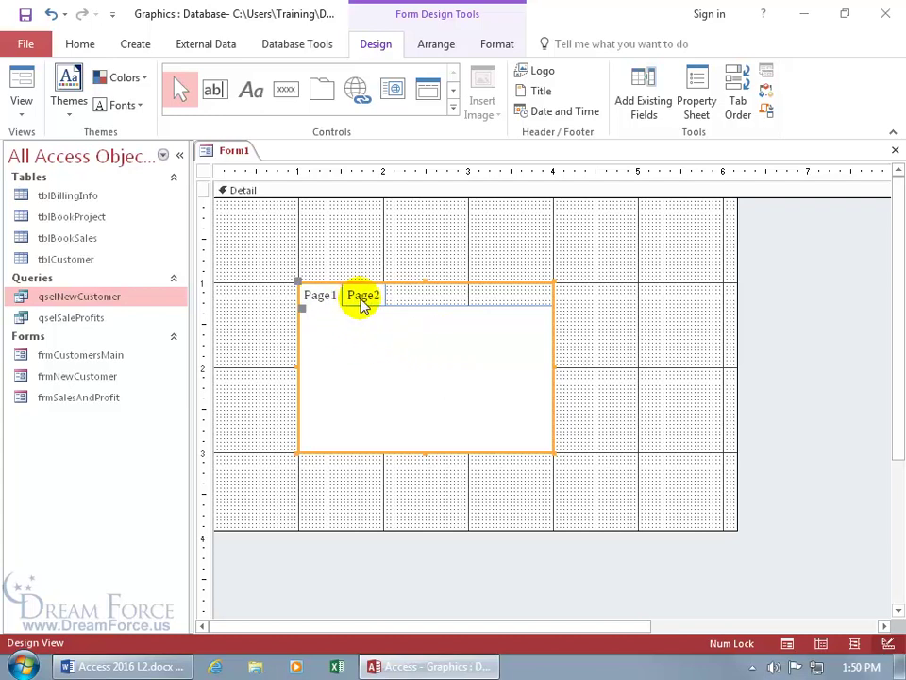
left_click(323, 300)
left_click(361, 300)
left_click(321, 300)
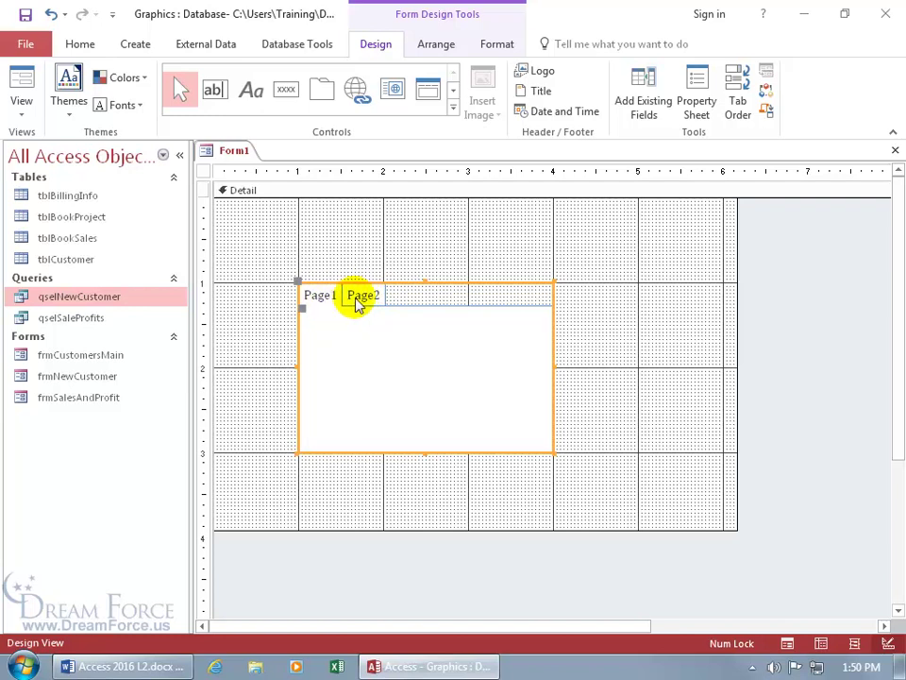
left_click(365, 300)
left_click(321, 300)
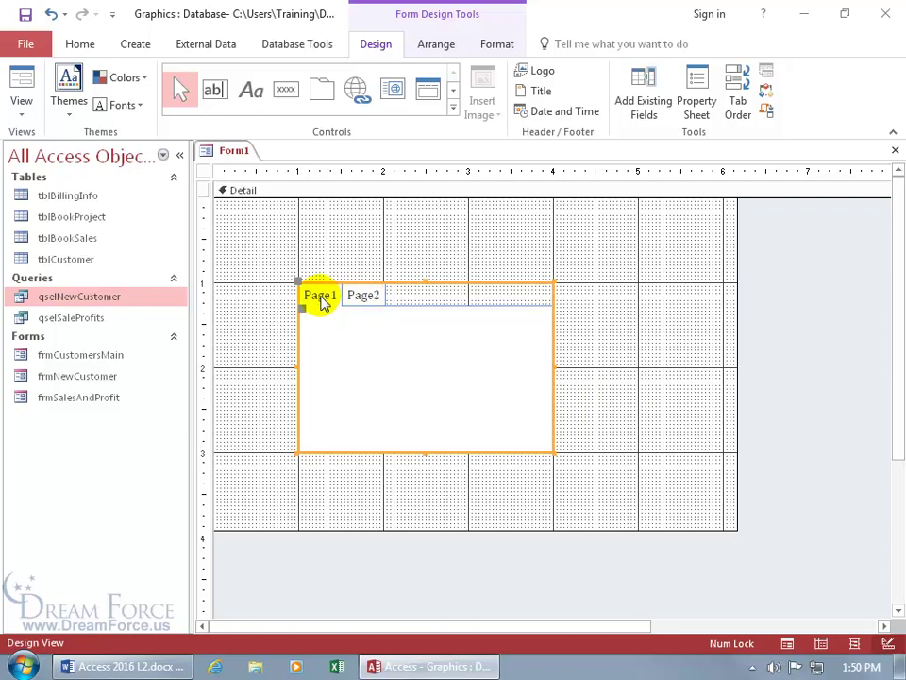
left_click(320, 300)
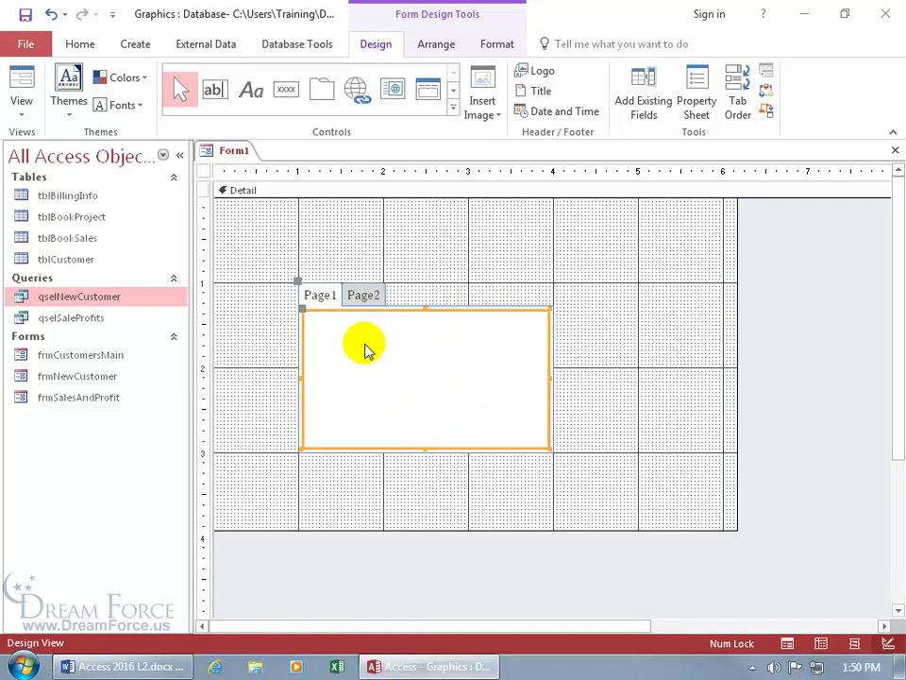
Open the tab control's properties and compare them with those of Page1 and Page2
left_click(359, 286)
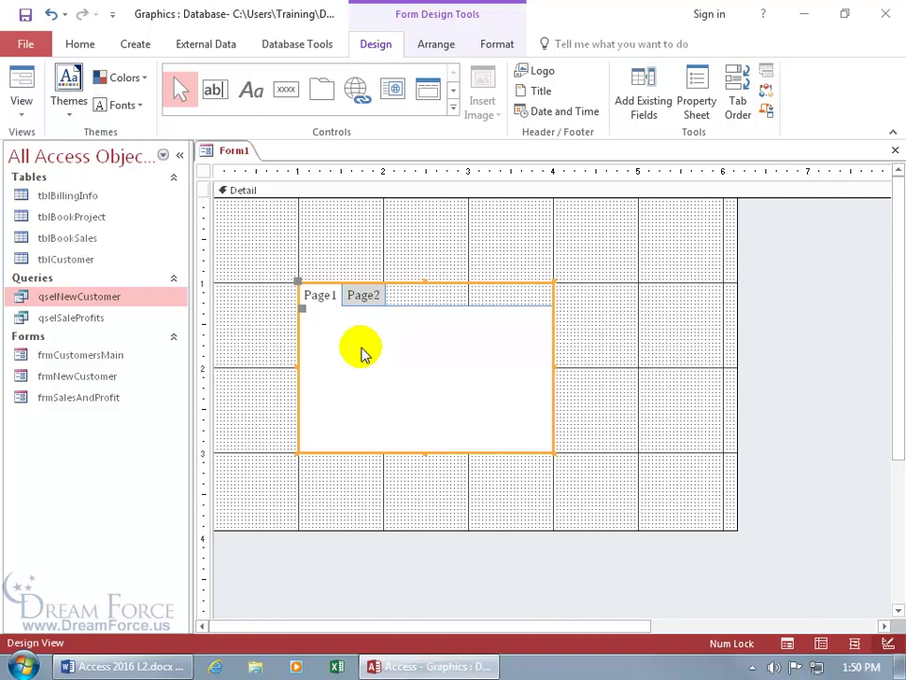
double_click(399, 284)
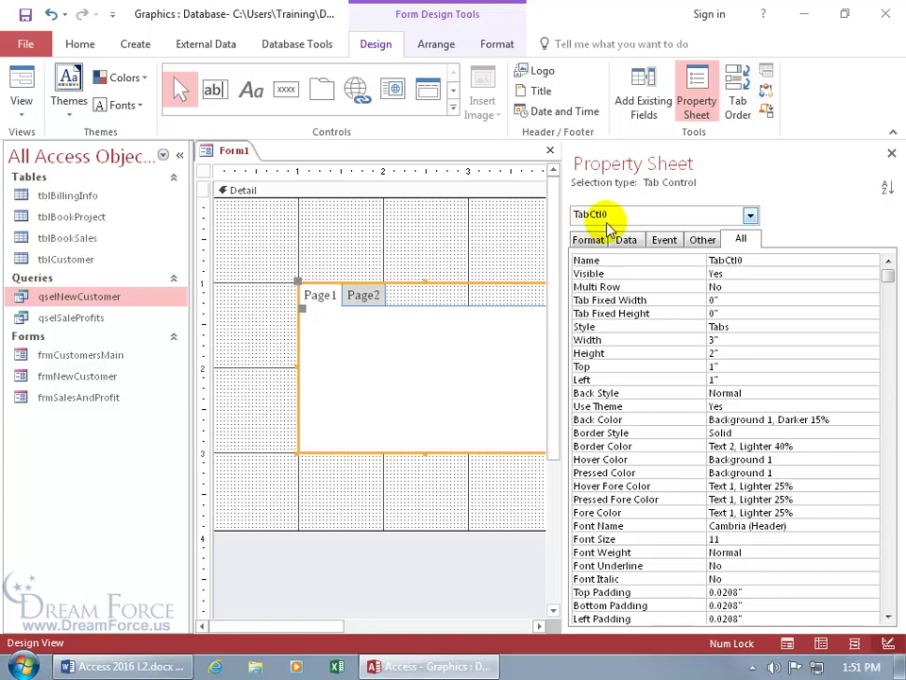
left_click(749, 216)
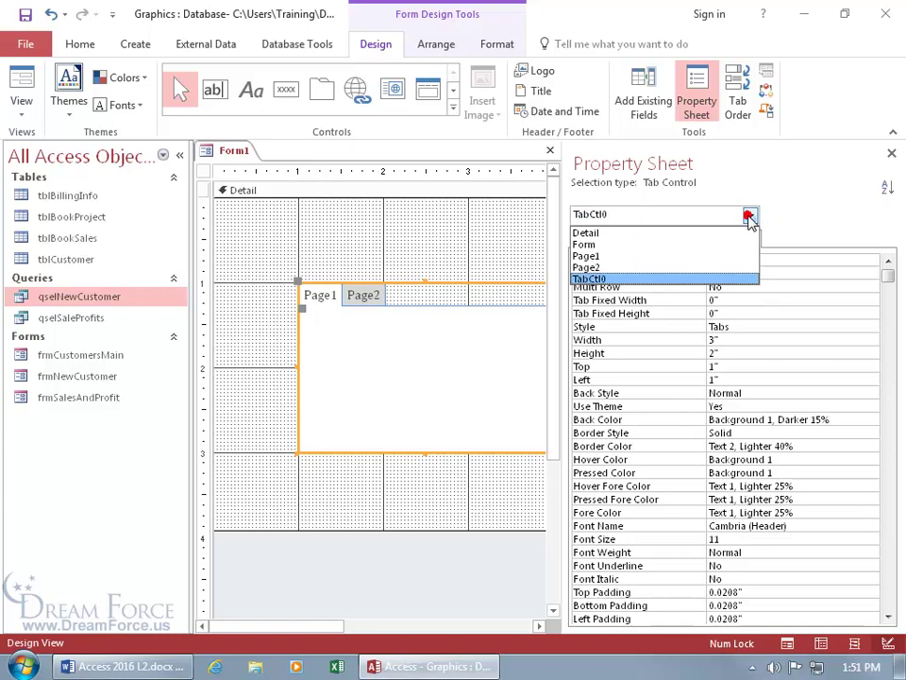
left_click(685, 257)
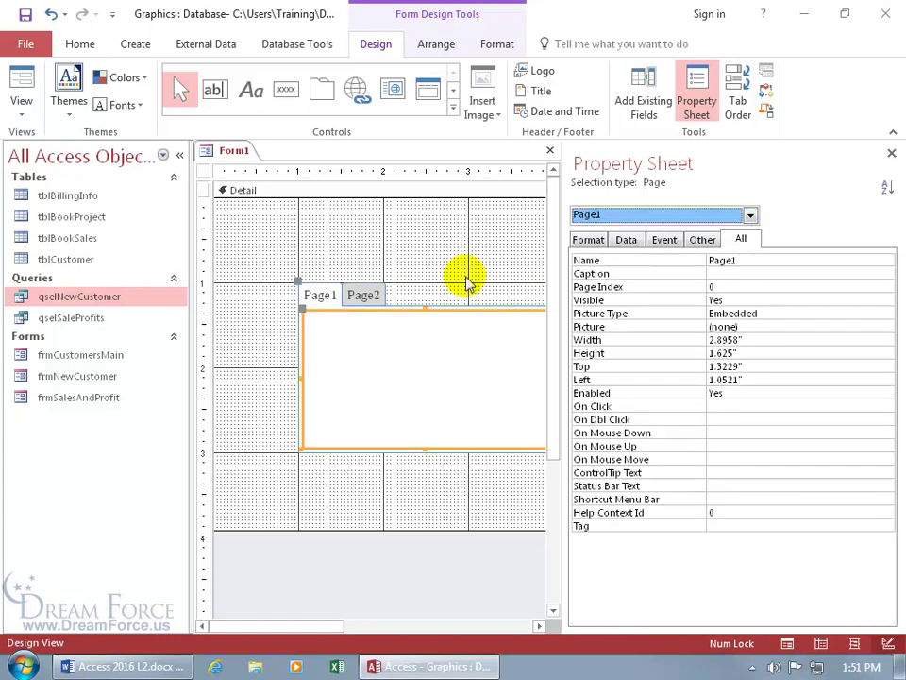
left_click(751, 215)
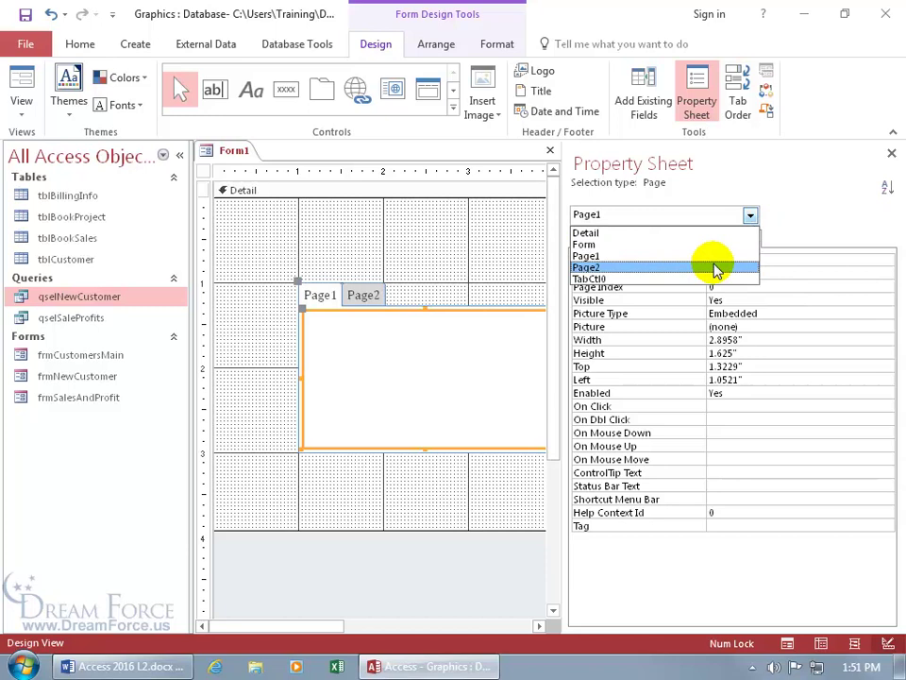
left_click(648, 279)
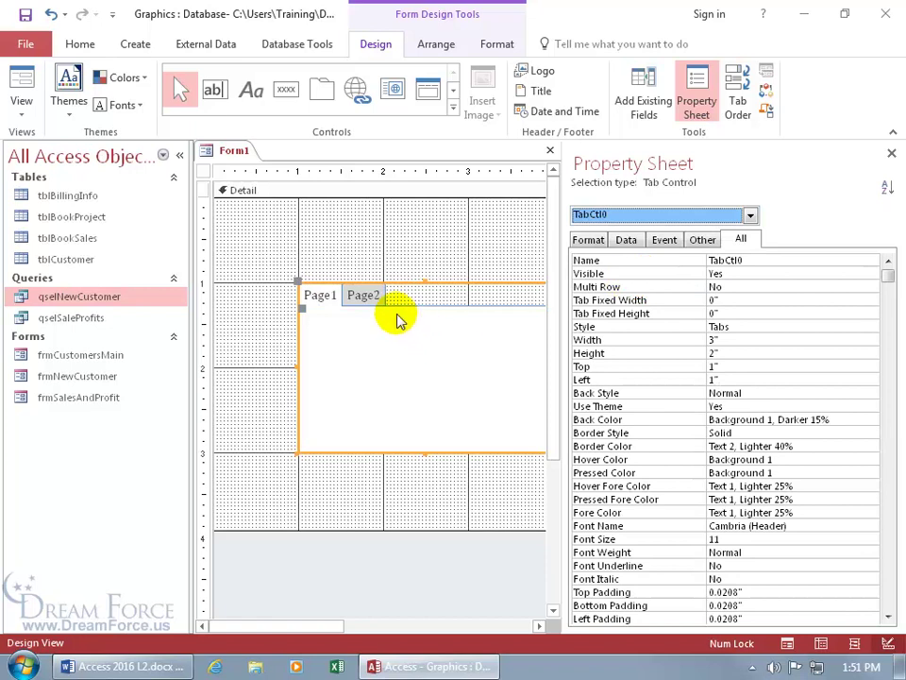
left_click(361, 297)
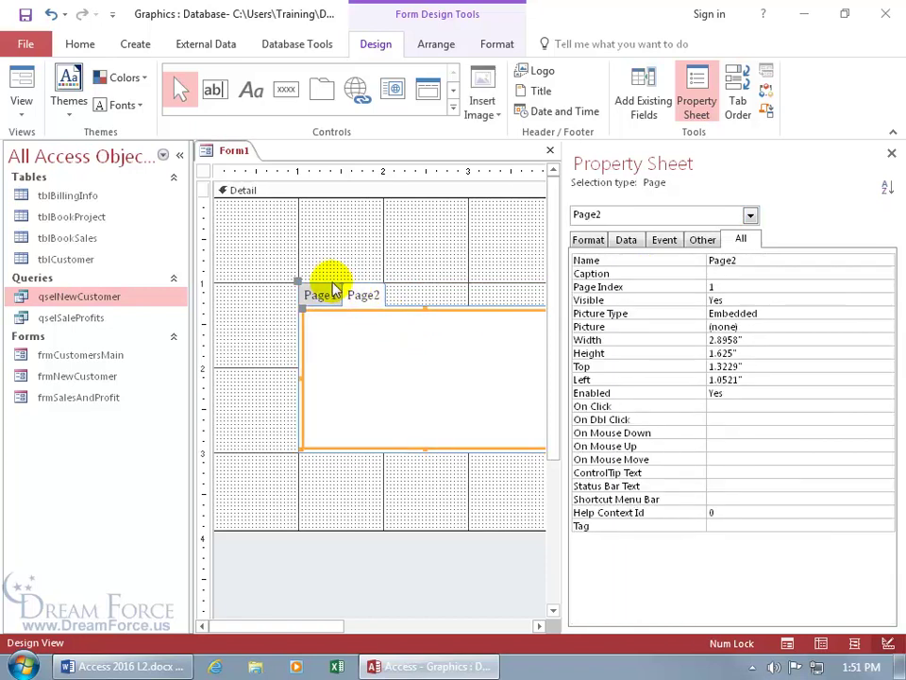
left_click(329, 281)
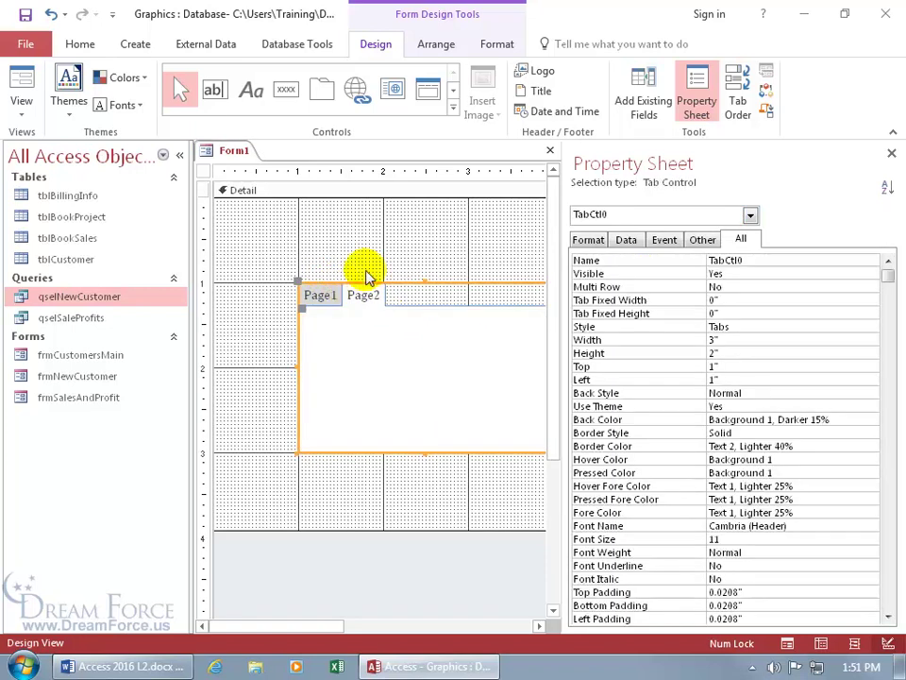
Set the caption of the tab control's Page1 to Client
left_click(322, 296)
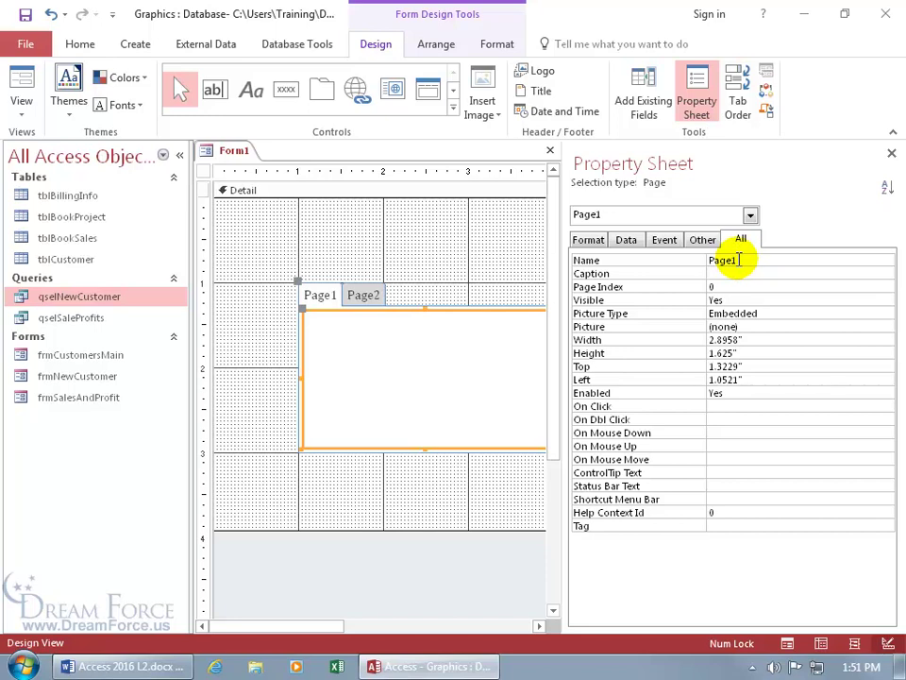
left_click(738, 272)
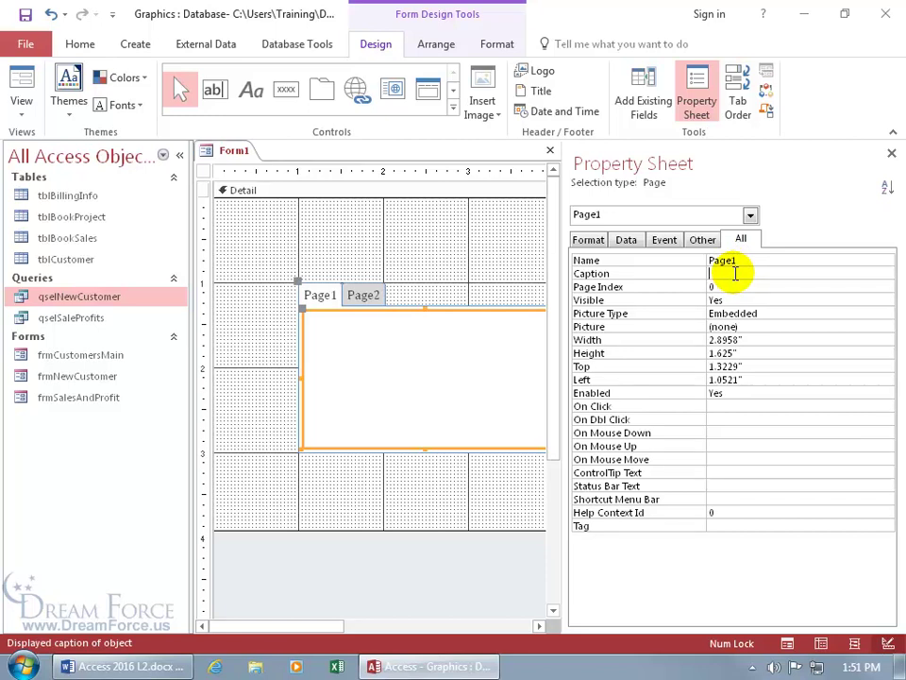
type("Client")
key("Return")
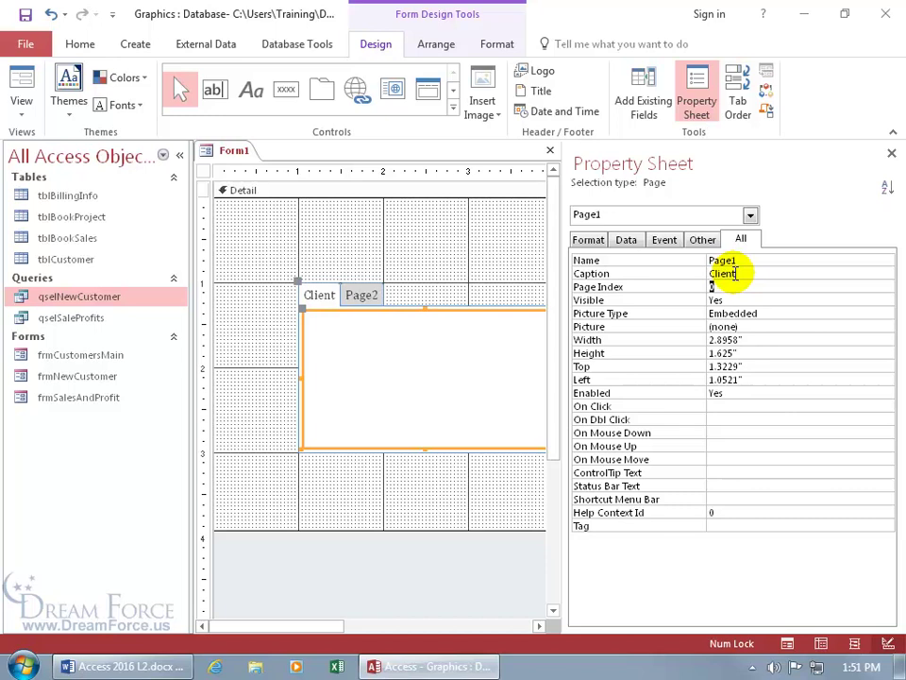
Set the caption of the tab control's Page2 to Contact
left_click(361, 298)
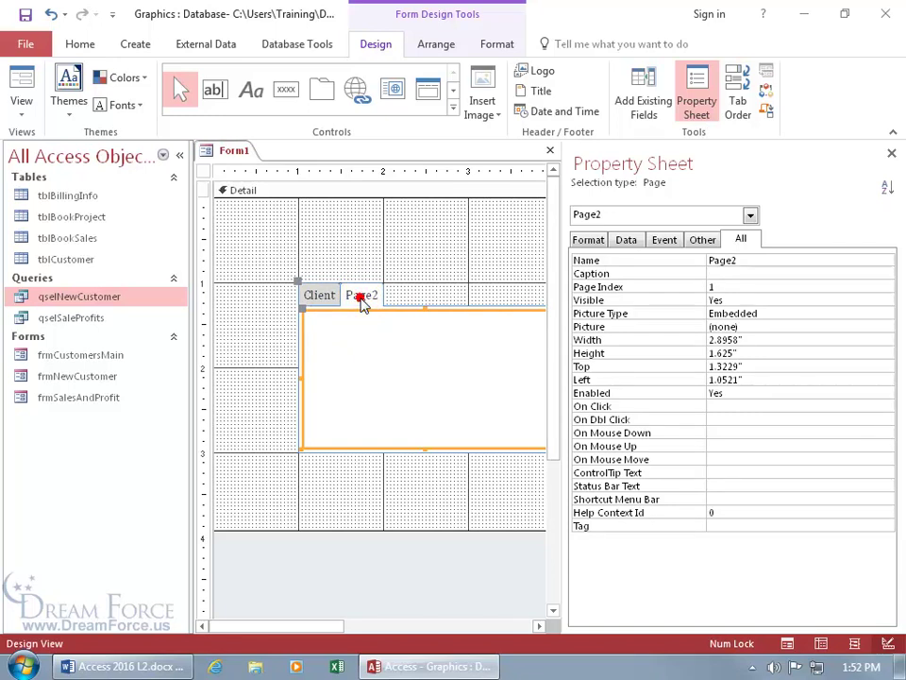
left_click(745, 273)
type("Cont")
key("Return")
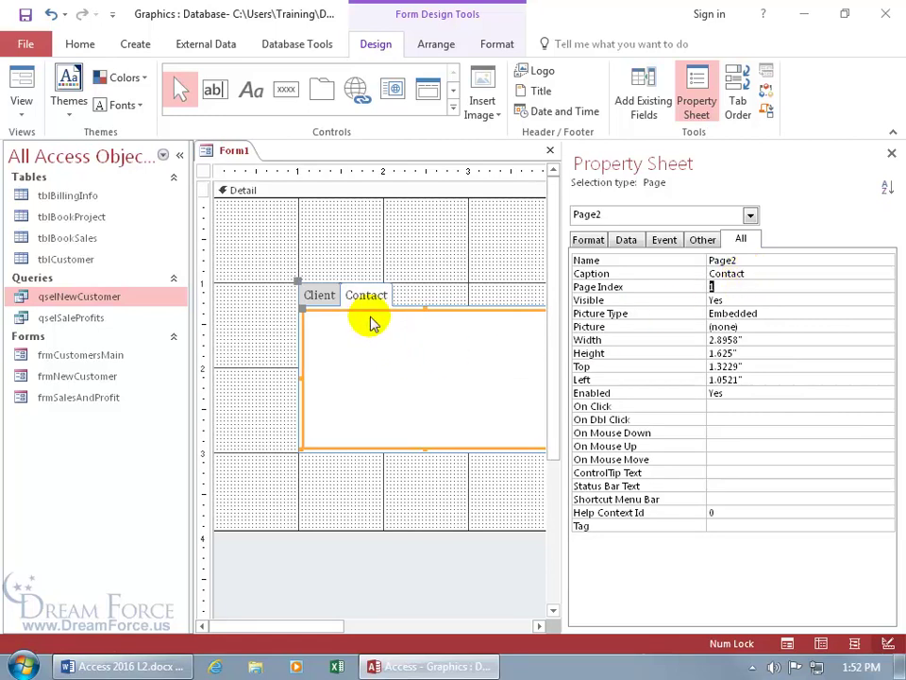
Select the Client page, show the list of existing fields and add the CustomerID field to the form
left_click(322, 295)
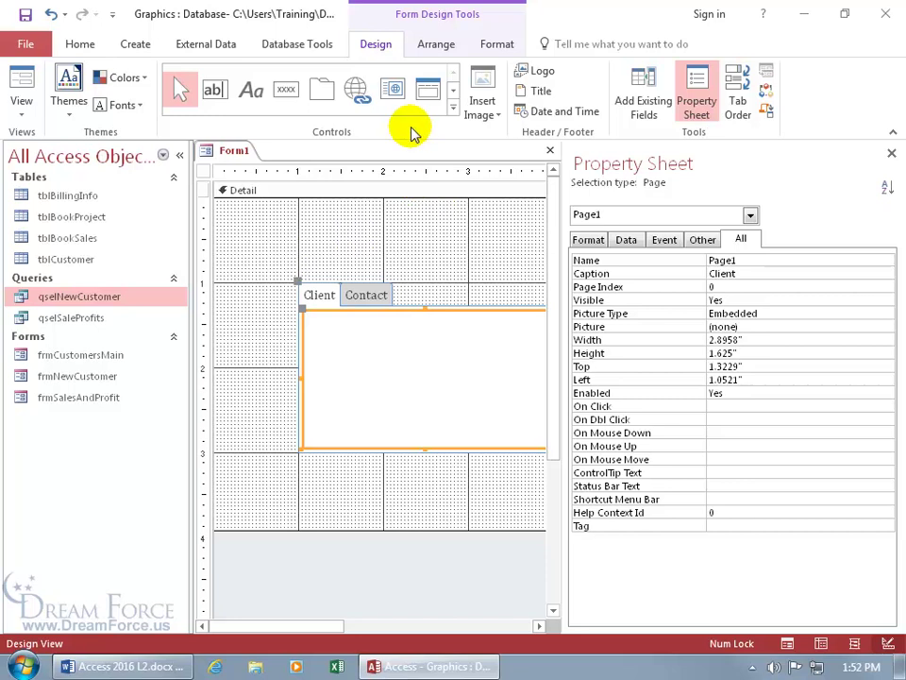
left_click(651, 112)
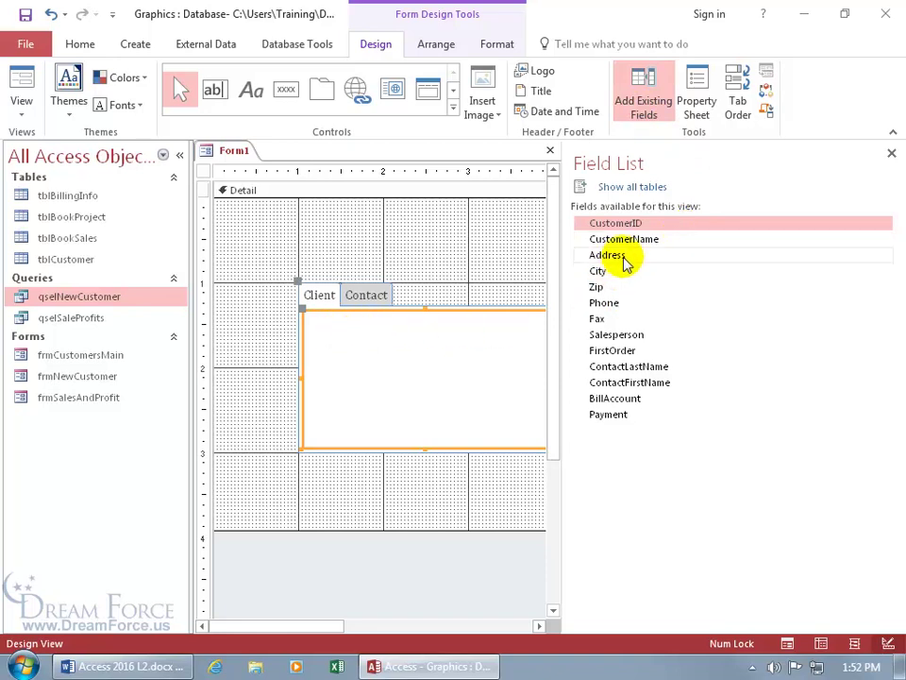
double_click(638, 222)
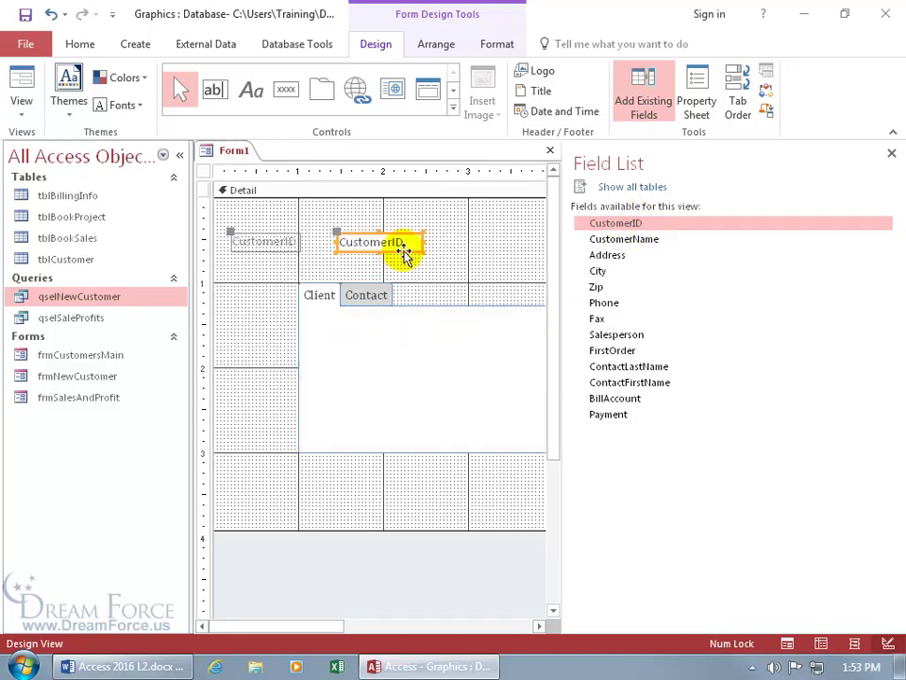
Move the CustomerID field over the tab control and check the Client and Contact pages in Form View
left_click_drag(402, 252, 493, 355)
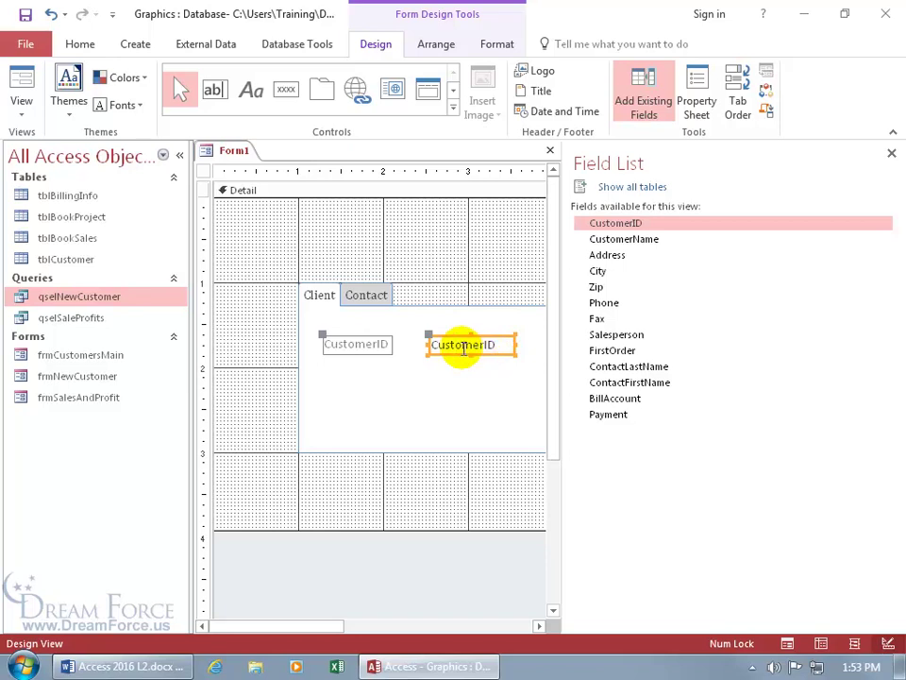
left_click(23, 83)
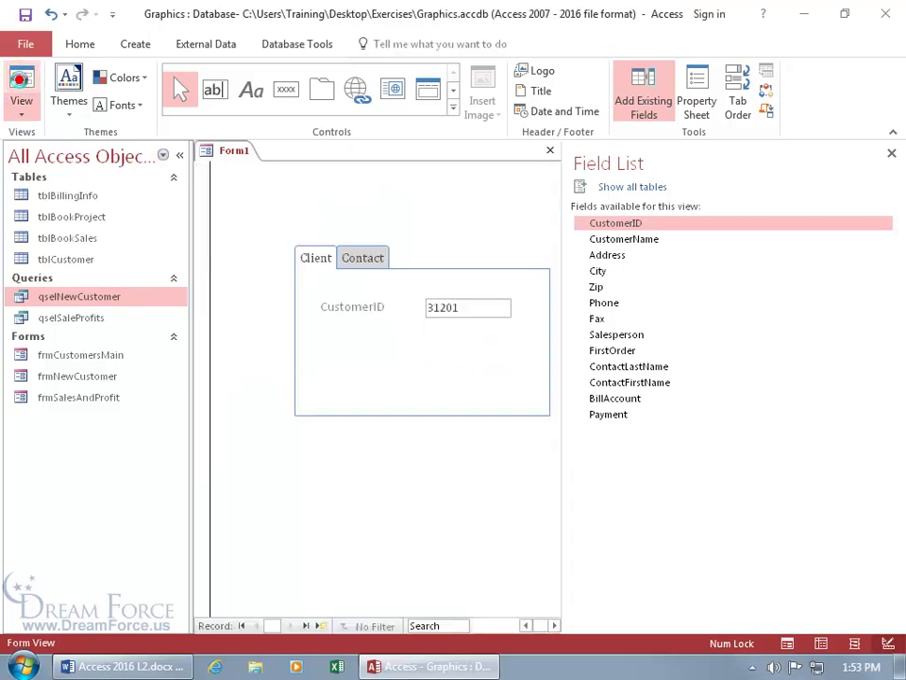
left_click(321, 257)
left_click(363, 257)
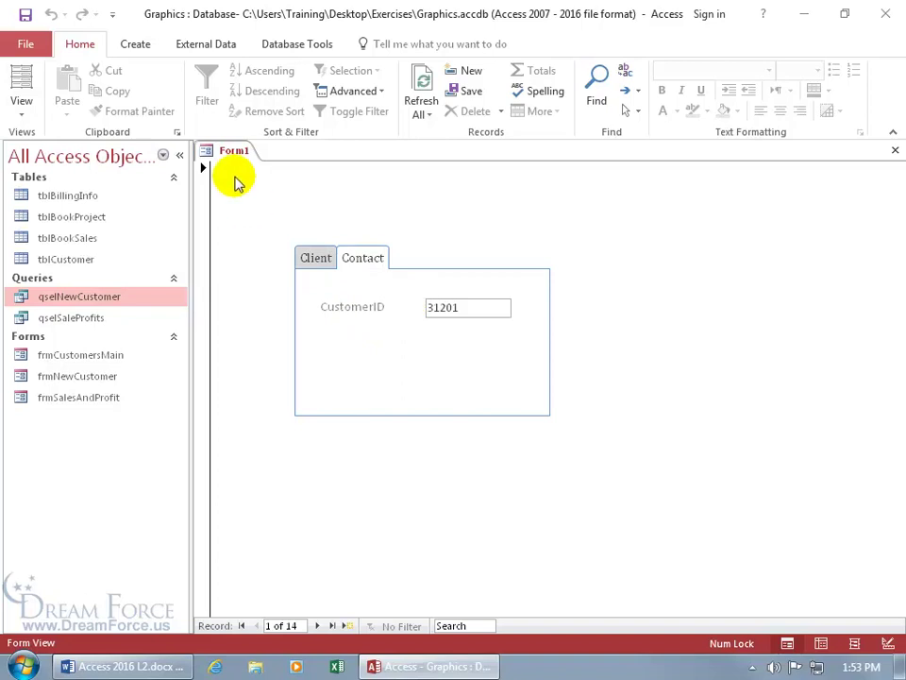
Return the form to Design View and delete the CustomerID field lying over the tab control
right_click(232, 152)
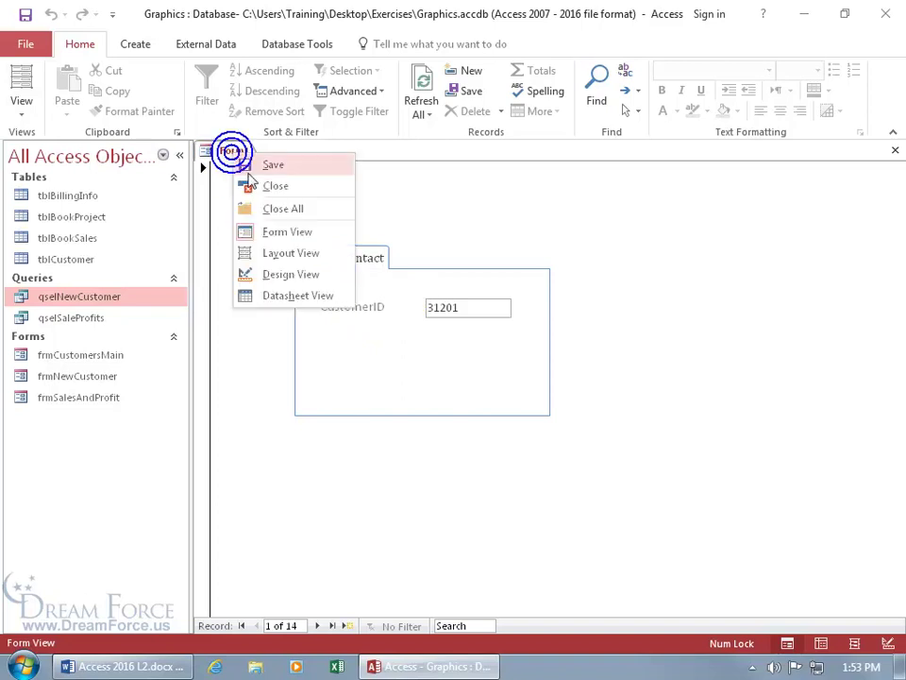
left_click(289, 273)
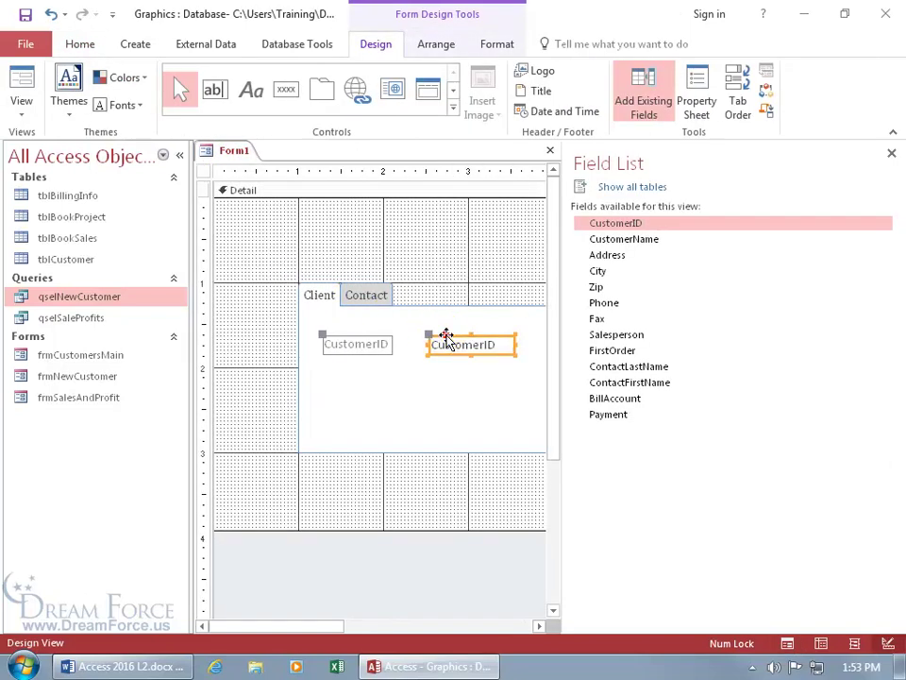
key("Delete")
Select the Client page, place the CustomerID field on it, adjust its position and delete it again
left_click(326, 300)
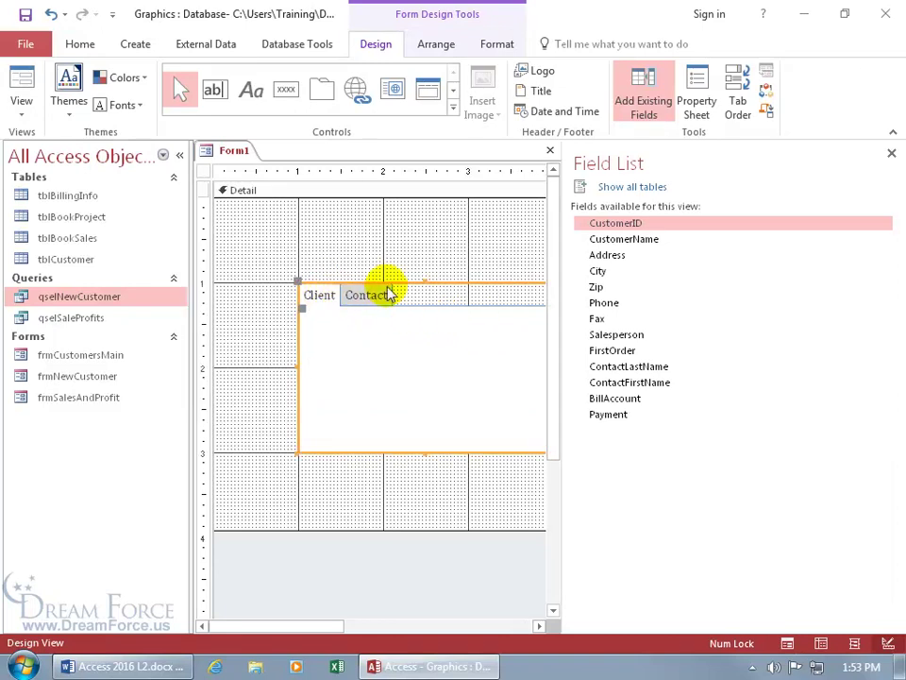
left_click(324, 305)
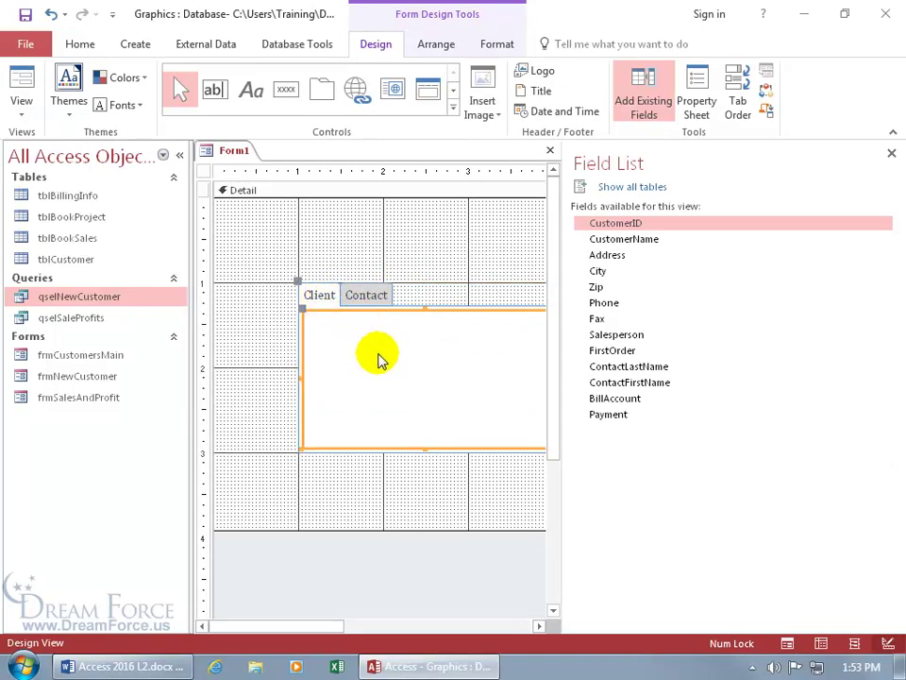
left_click_drag(625, 223, 475, 341)
left_click_drag(414, 356, 411, 357)
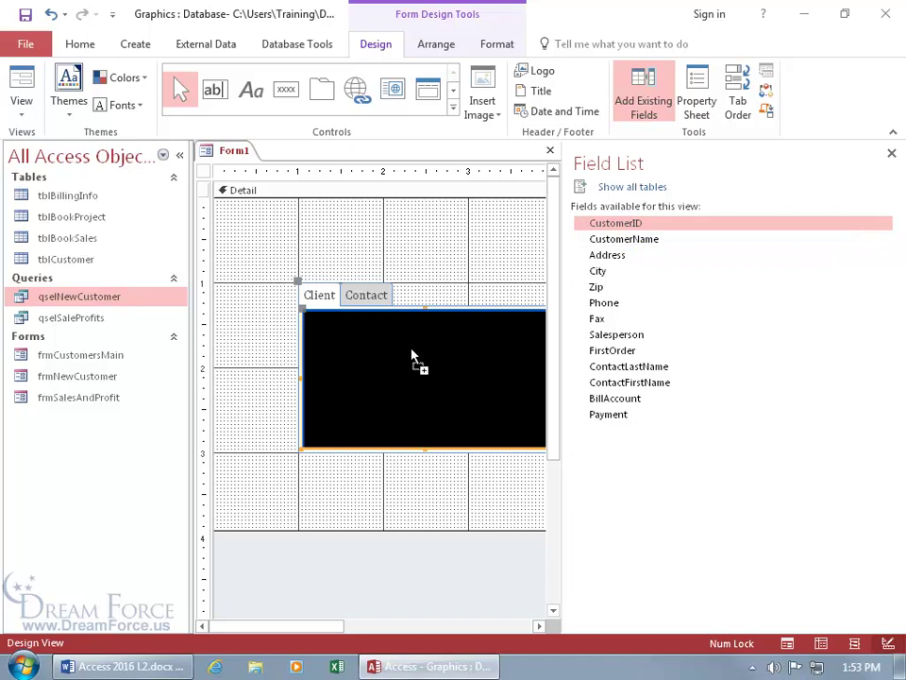
left_click_drag(412, 355, 453, 340)
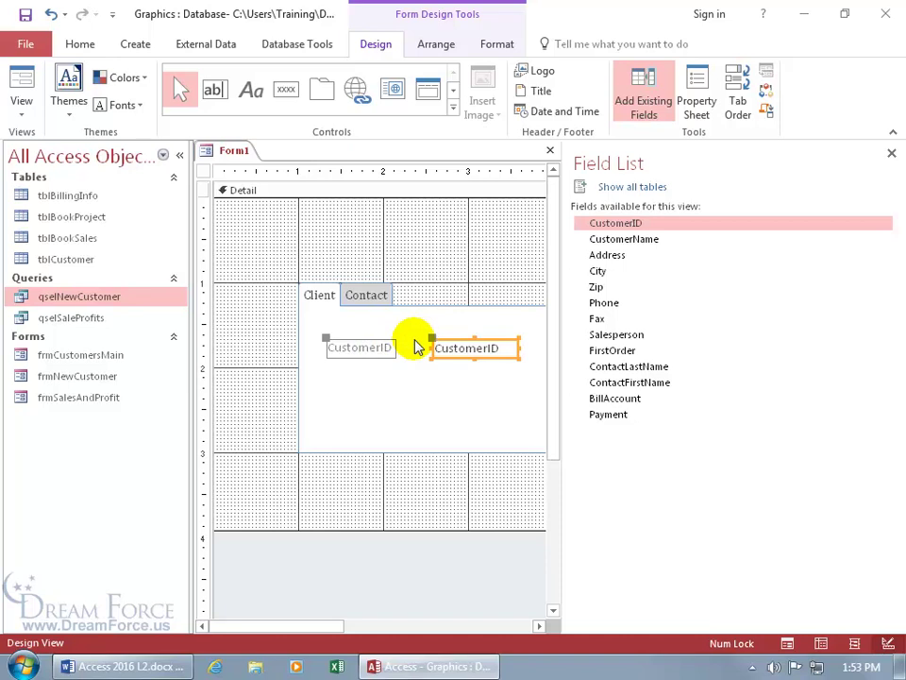
left_click_drag(449, 342, 467, 341)
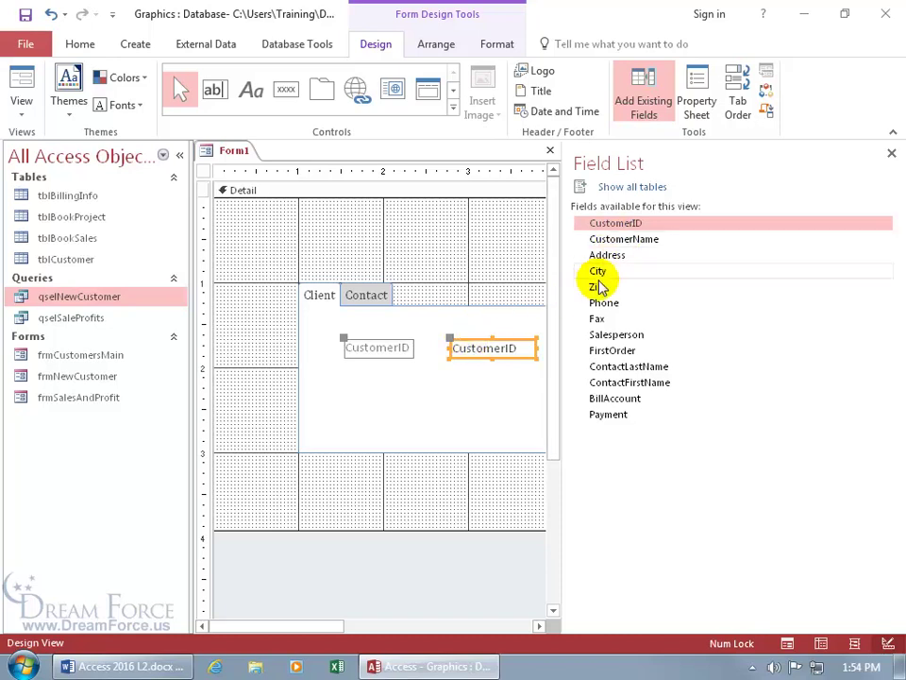
left_click(478, 343)
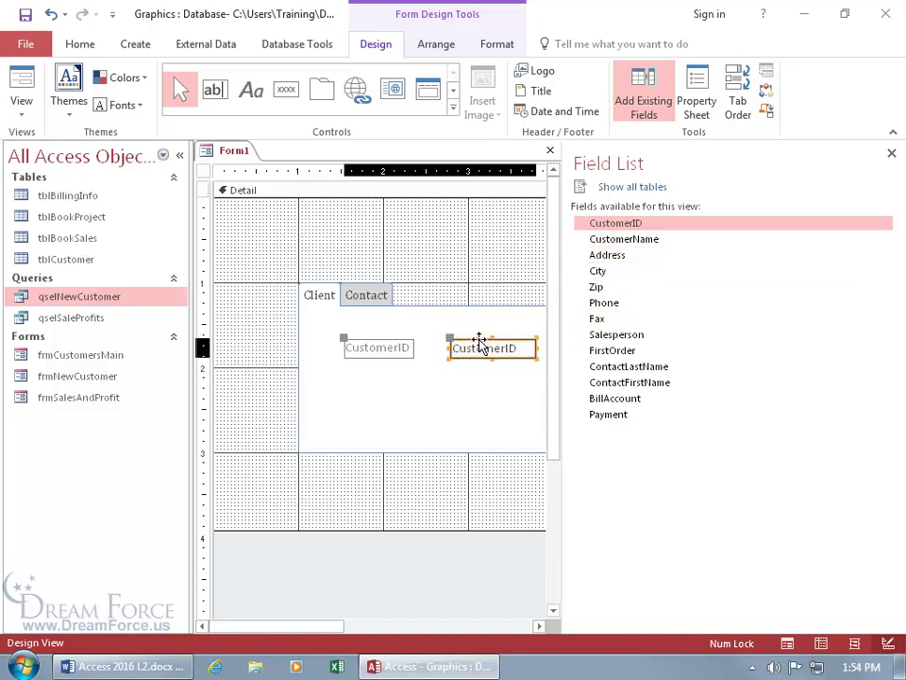
key("Delete")
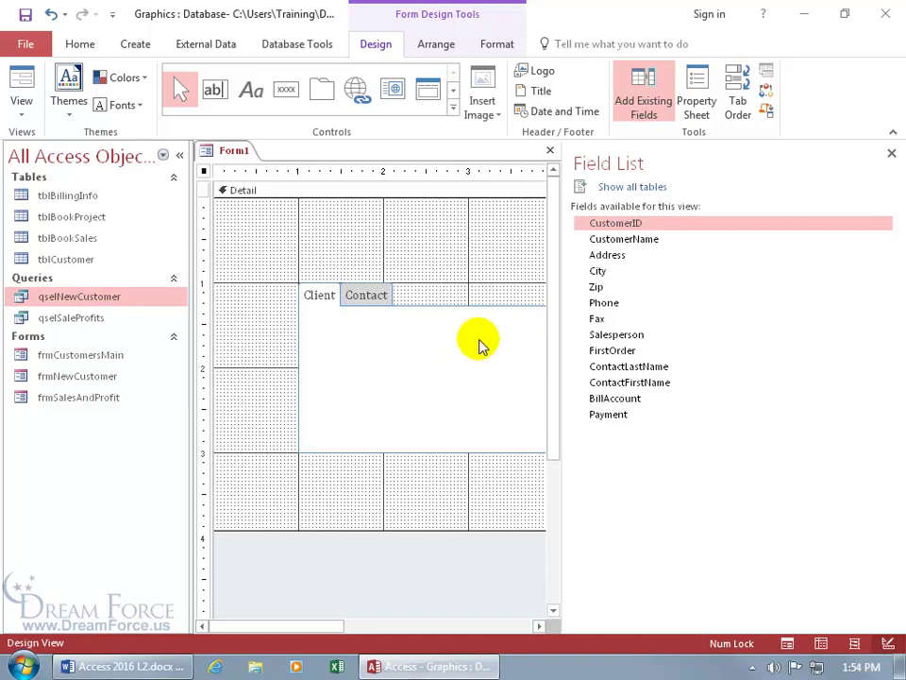
Select the CustomerID, CustomerName and Address fields together and place them on the Client page
left_click(633, 241, "shift")
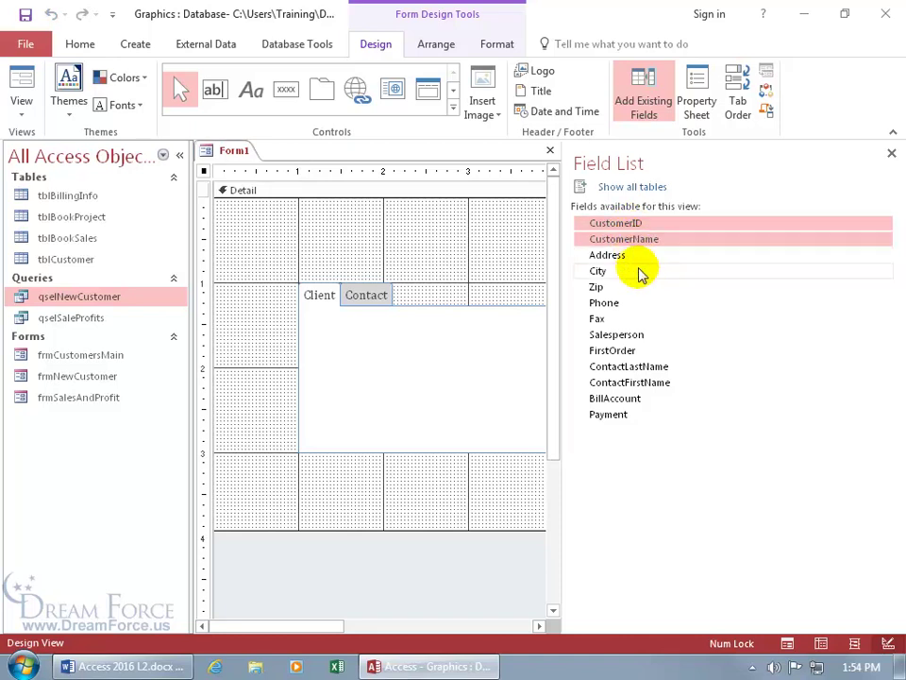
left_click(633, 335, "shift")
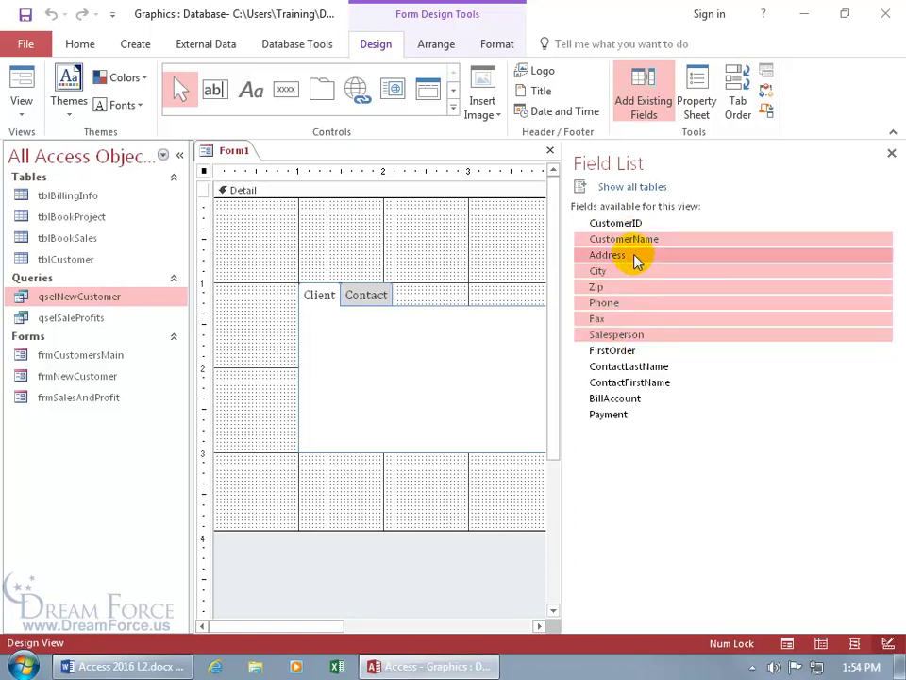
left_click(633, 225)
left_click(631, 241, "ctrl")
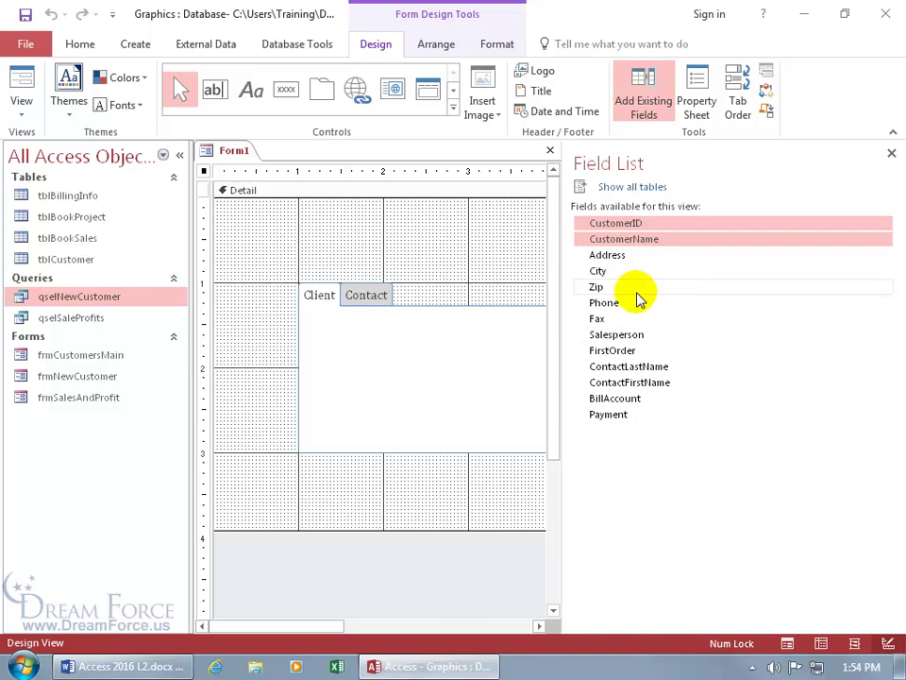
left_click(624, 256, "ctrl")
left_click_drag(663, 243, 472, 331)
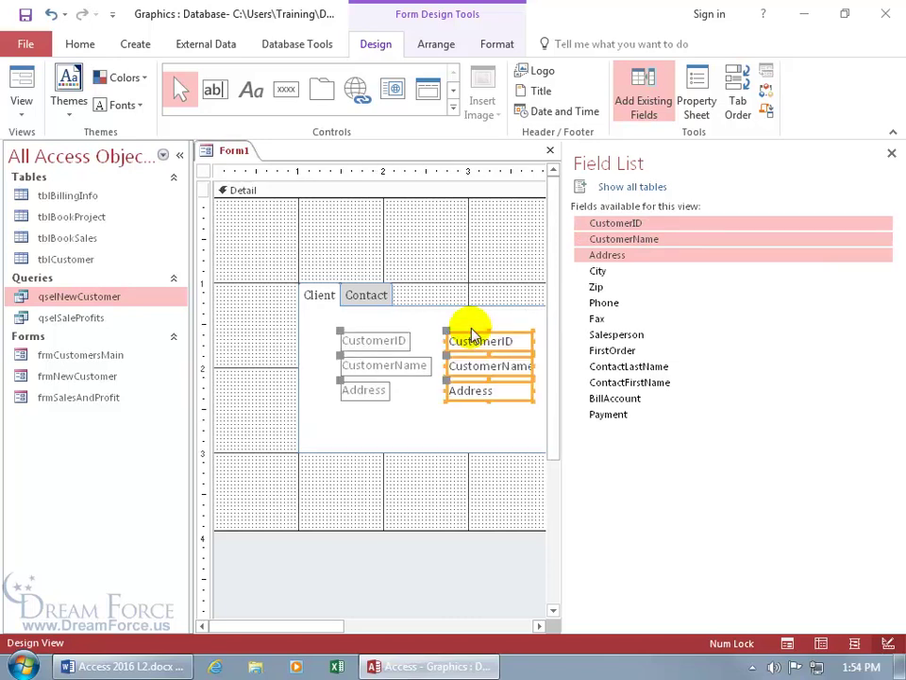
Select the Contact page and place the ContactLastName and ContactFirstName fields on it
left_click(367, 297)
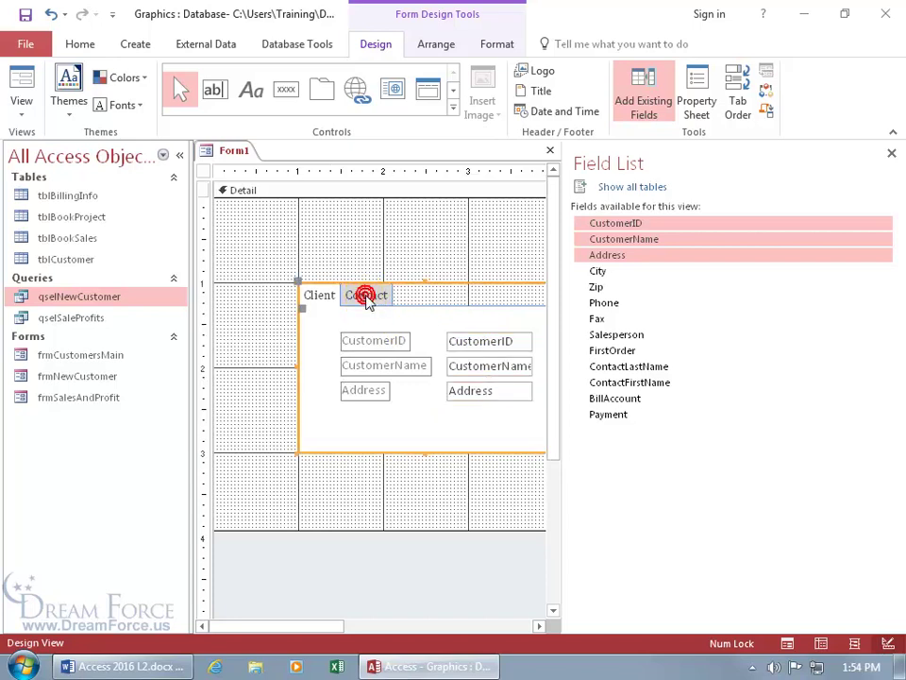
left_click(366, 297)
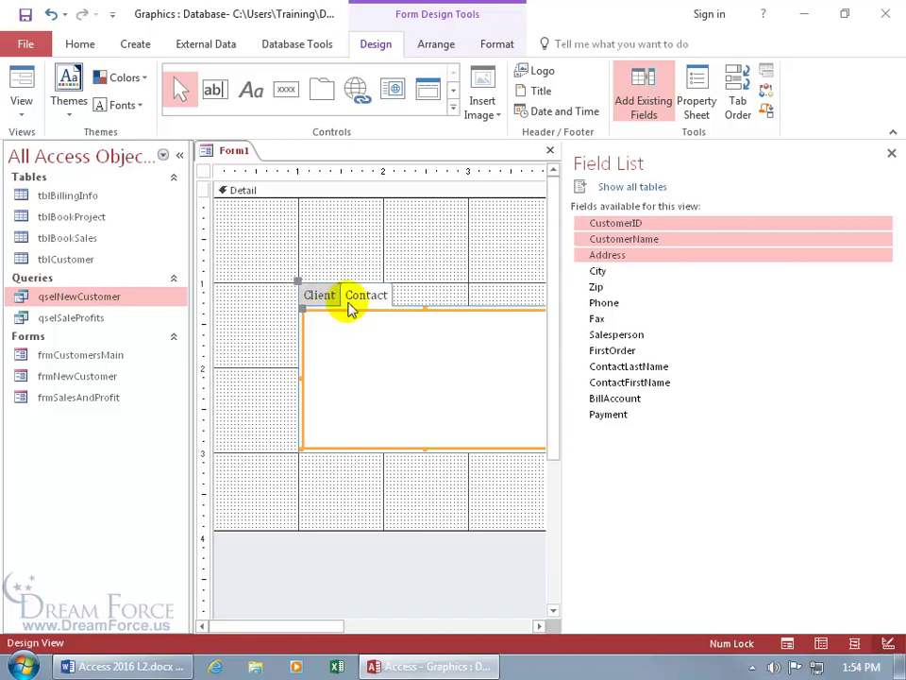
left_click(620, 368)
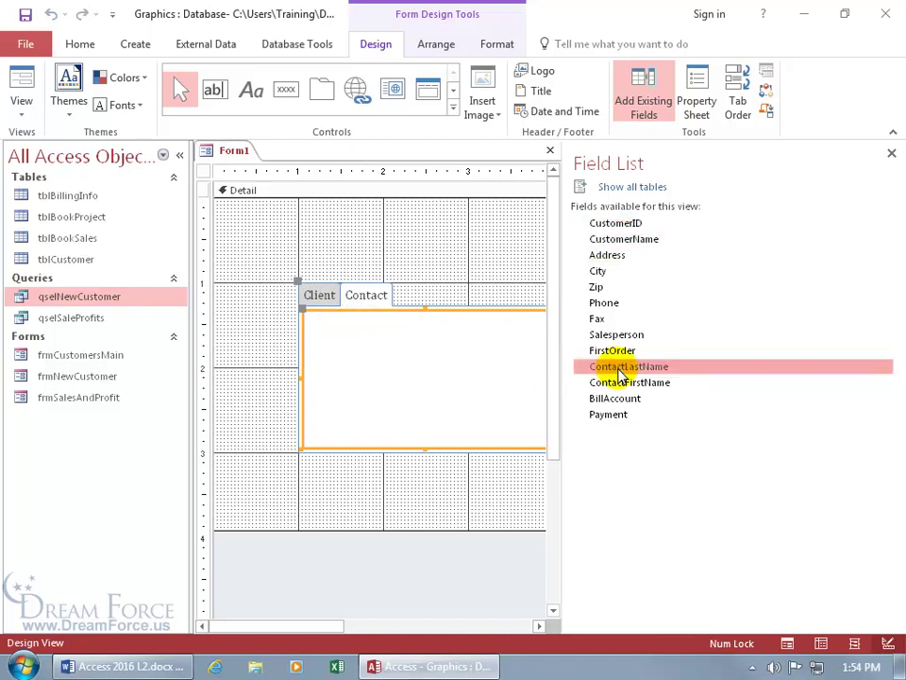
left_click(628, 382, "shift")
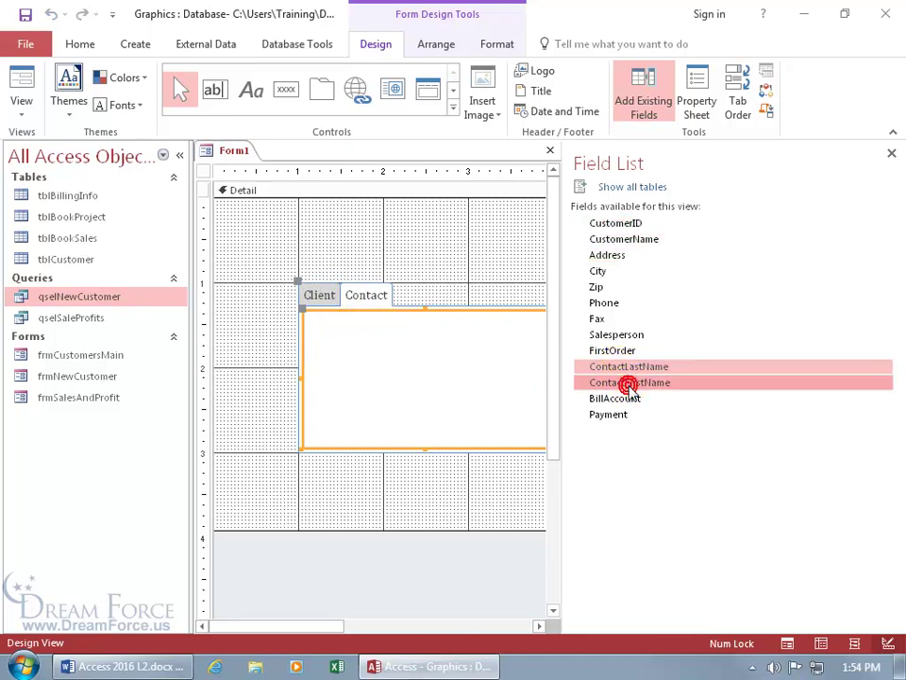
left_click_drag(639, 364, 461, 341)
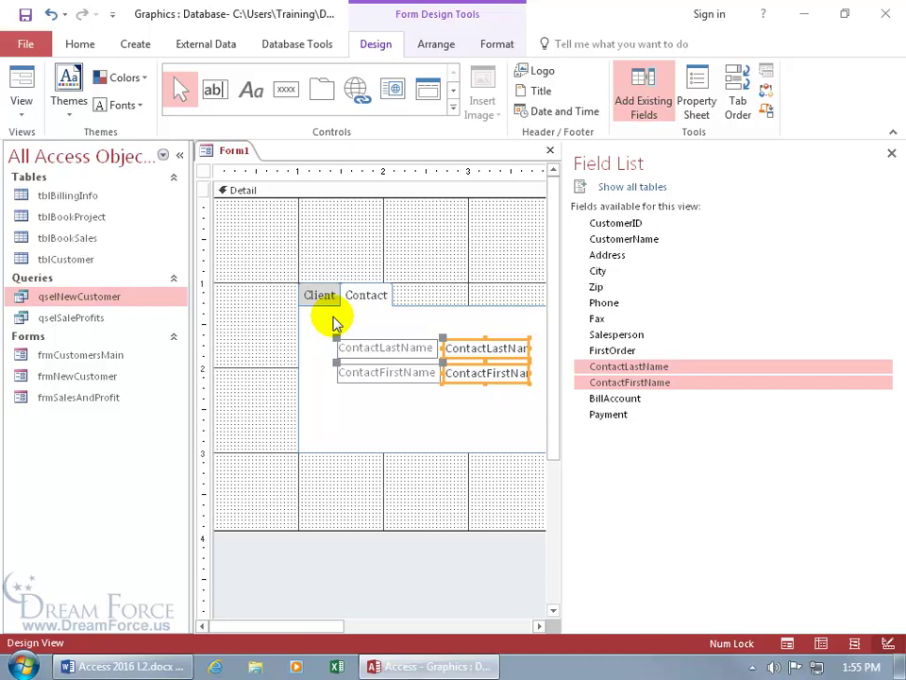
Add the Phone field below ContactFirstName on the Contact page and move its label closer to the text box
left_click_drag(624, 302, 459, 397)
left_click(339, 388)
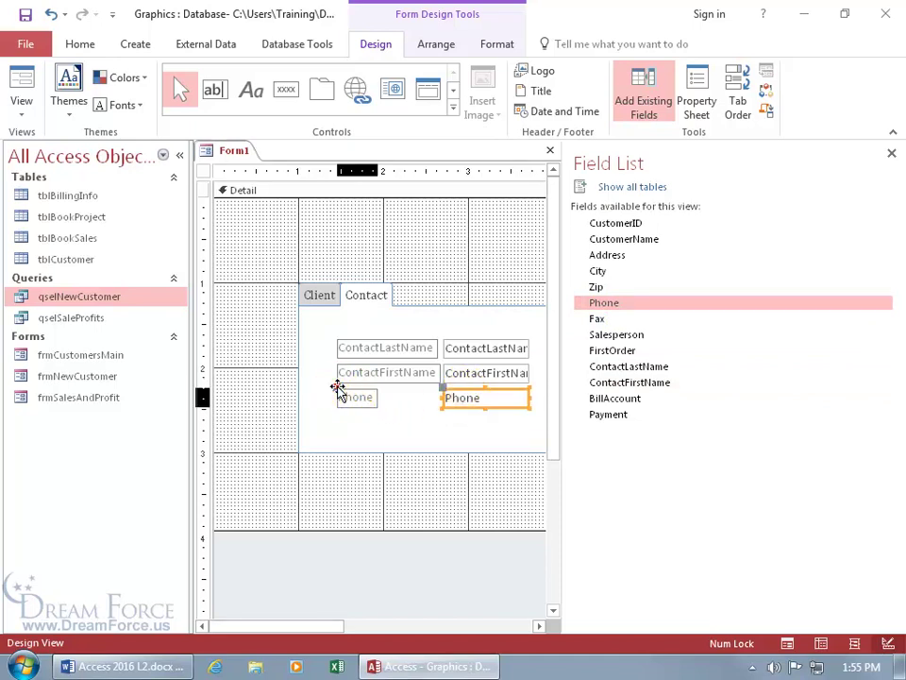
left_click_drag(339, 388, 397, 390)
left_click(381, 422)
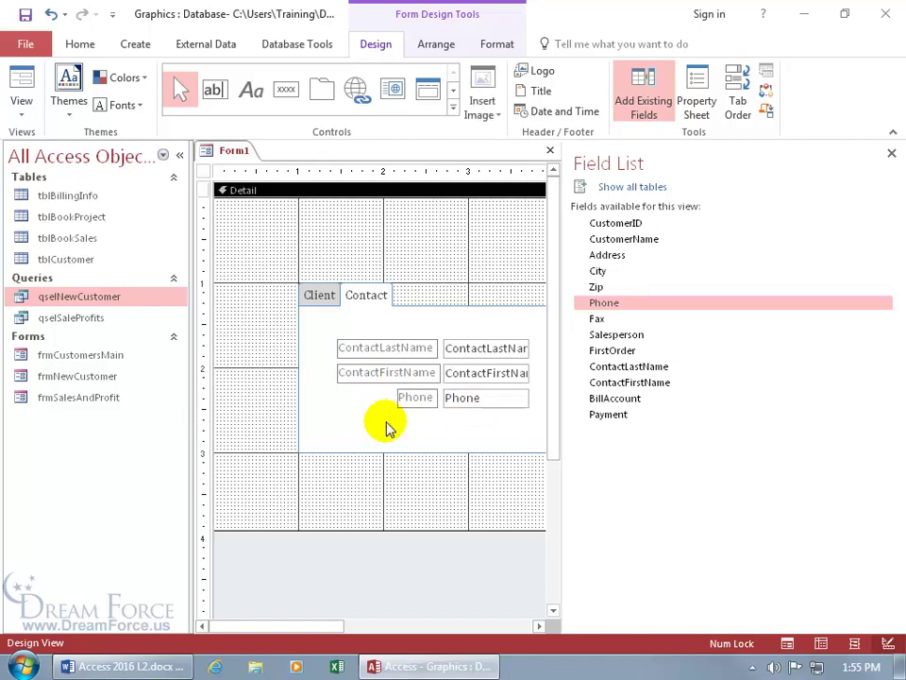
Close the field list and check the fields on the Client and Contact pages in Form View
left_click(891, 153)
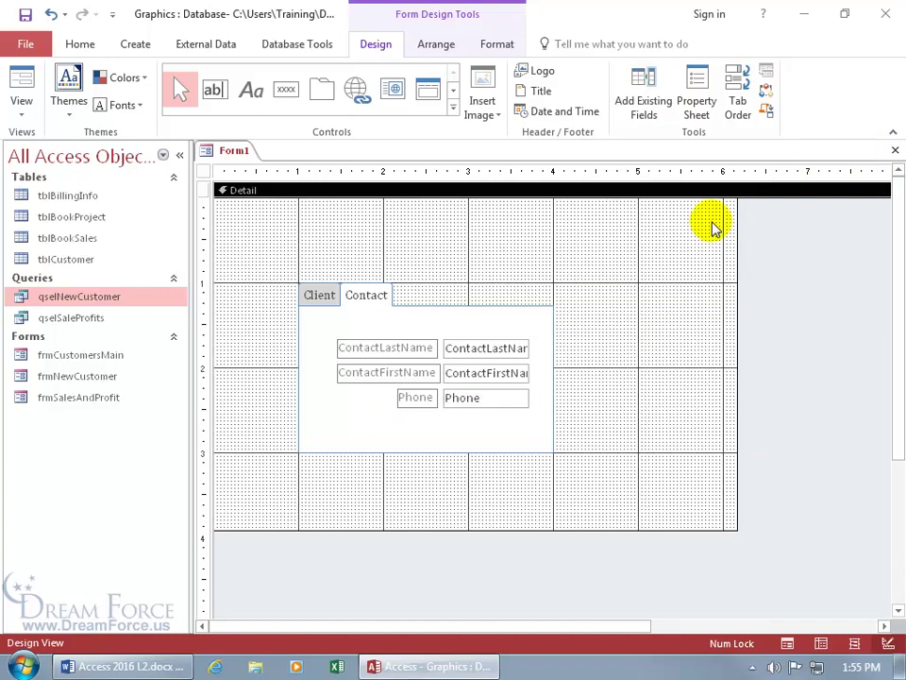
right_click(231, 153)
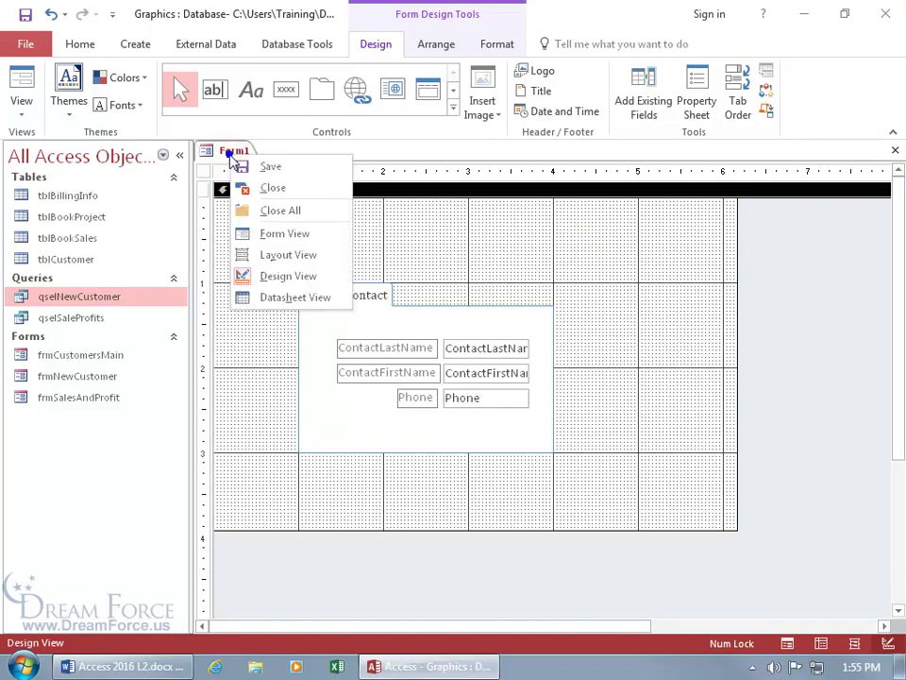
left_click(270, 233)
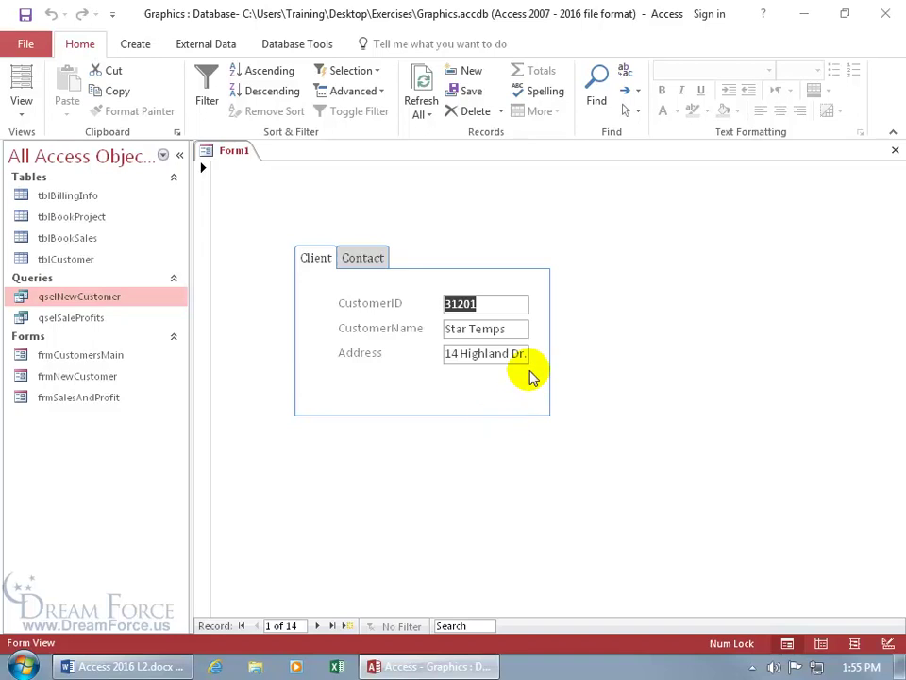
left_click(364, 261)
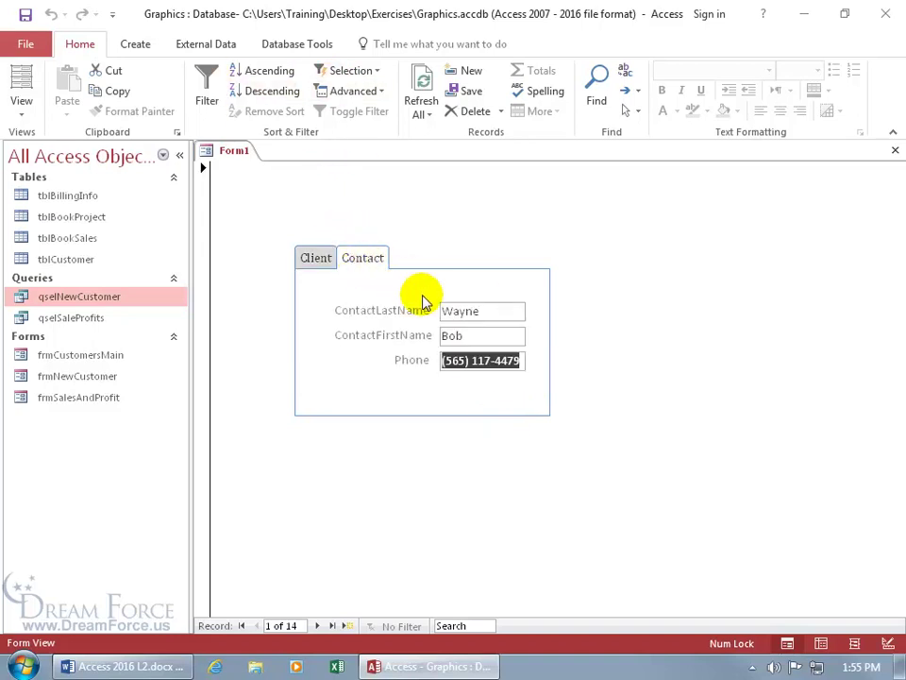
left_click(316, 261)
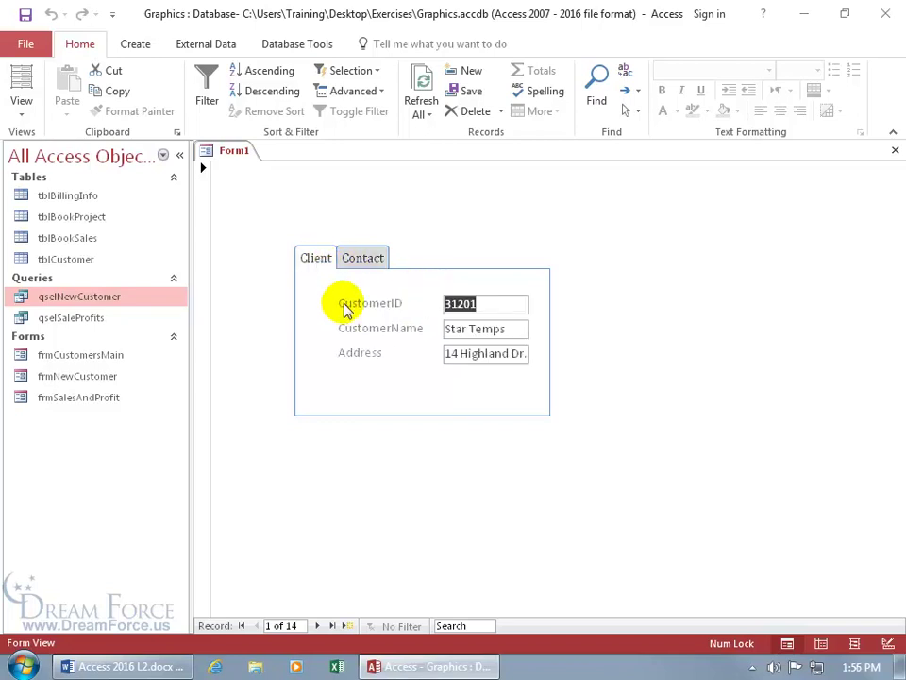
Go to the second record, compare its Client and Contact pages, and tab through the Client fields
left_click(318, 625)
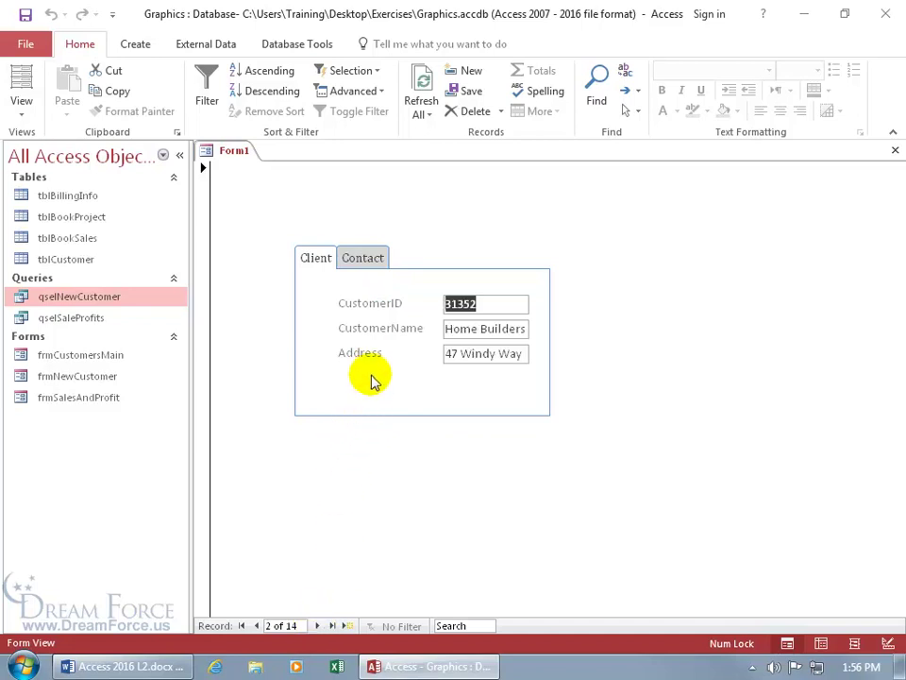
left_click(367, 262)
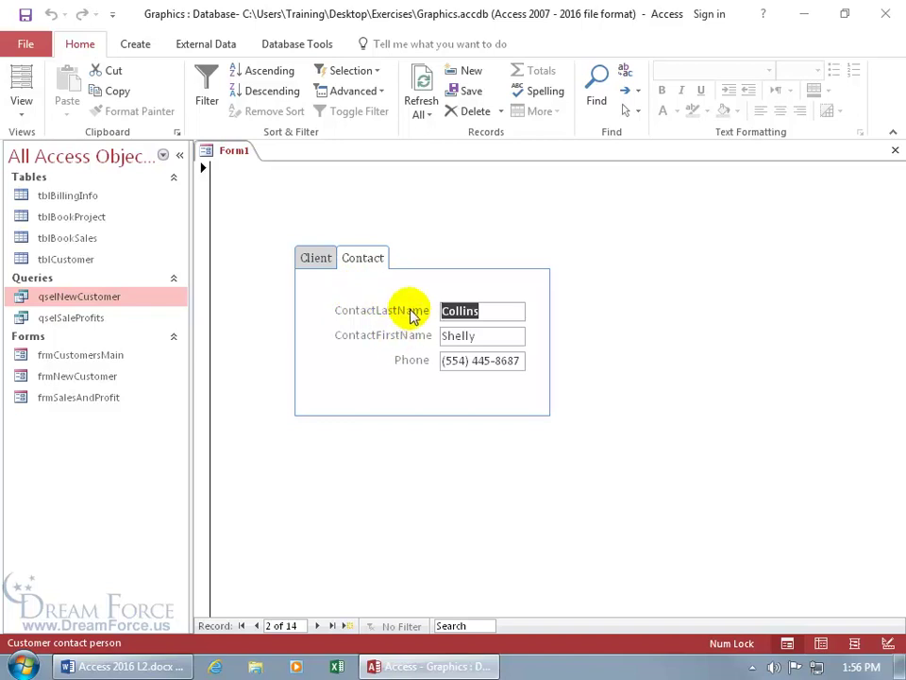
left_click(317, 259)
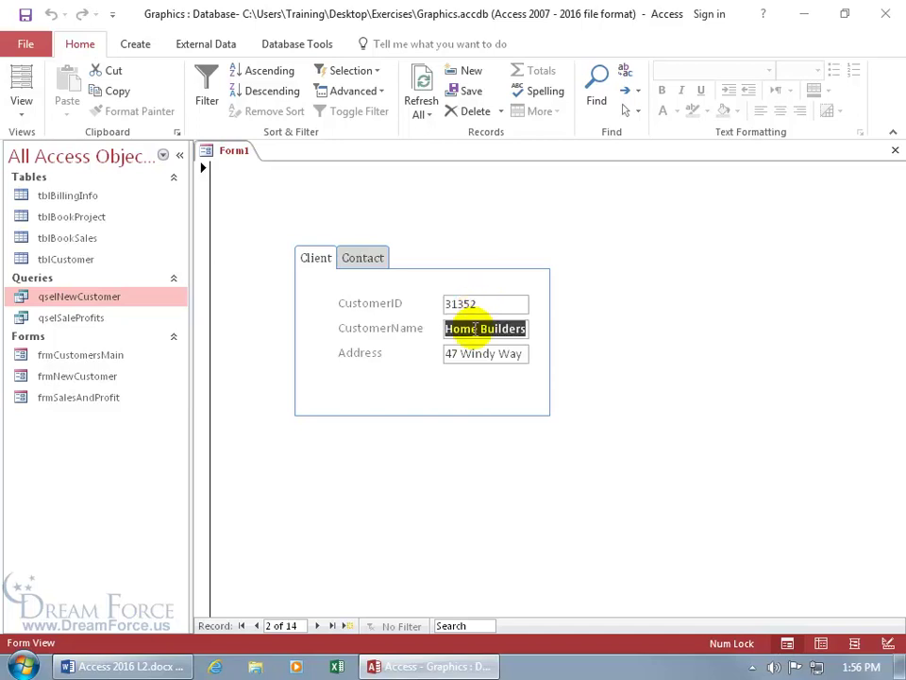
key("Tab")
key("Tab")
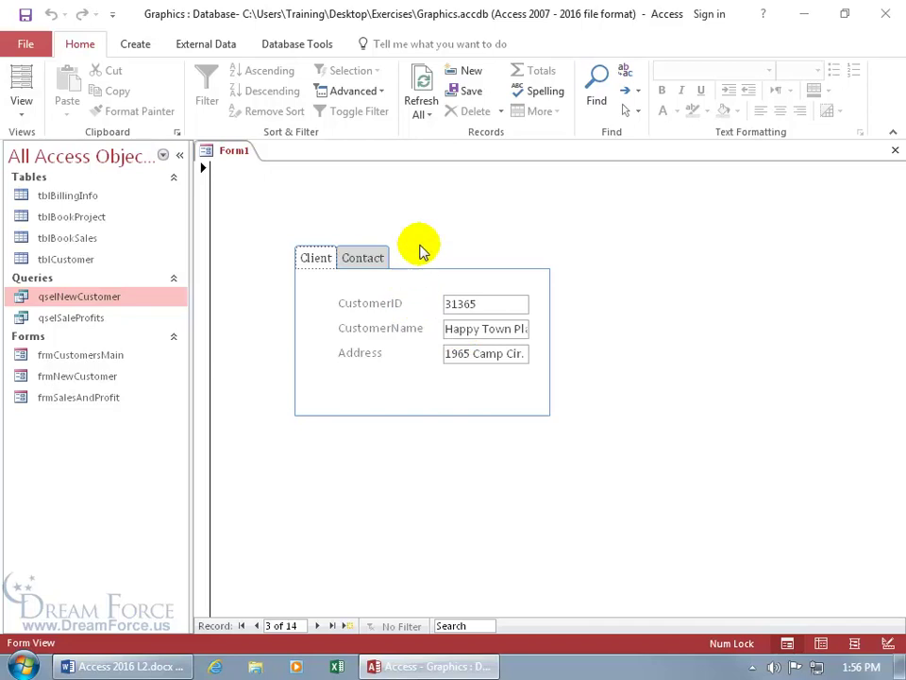
Return the form to Design View, select the Client page and open its properties
right_click(426, 208)
left_click(453, 259)
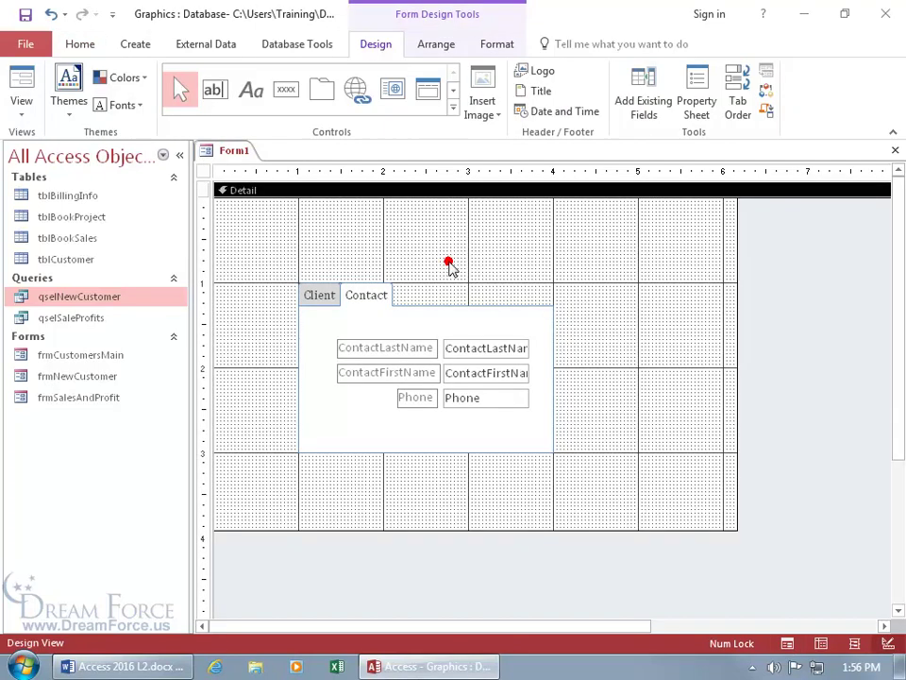
left_click(321, 295)
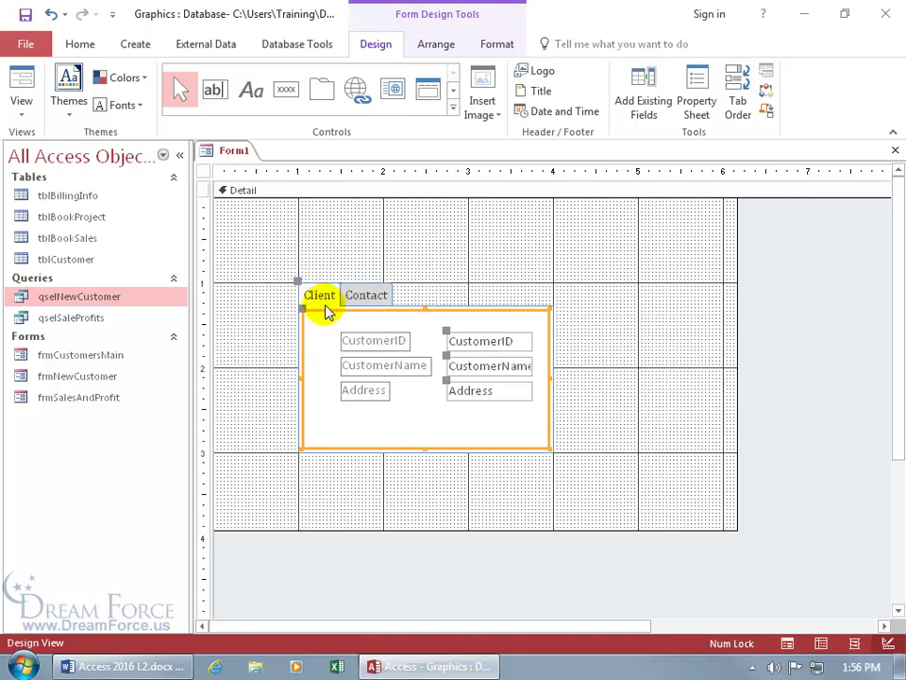
double_click(326, 312)
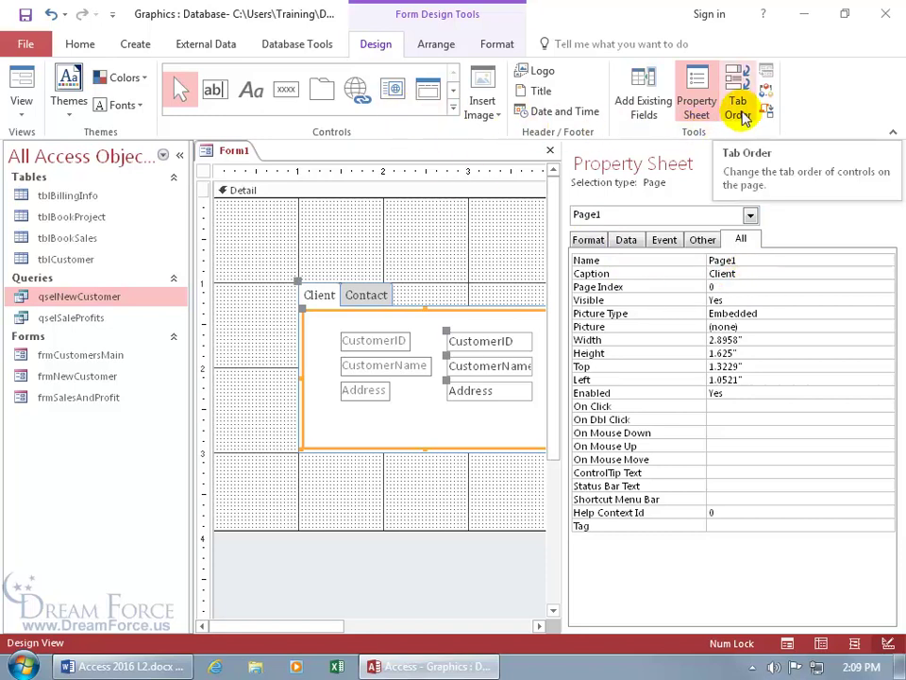
Move CustomerName ahead of CustomerID in the Client page's tab order and apply the change
left_click(740, 107)
left_click_drag(471, 99, 735, 231)
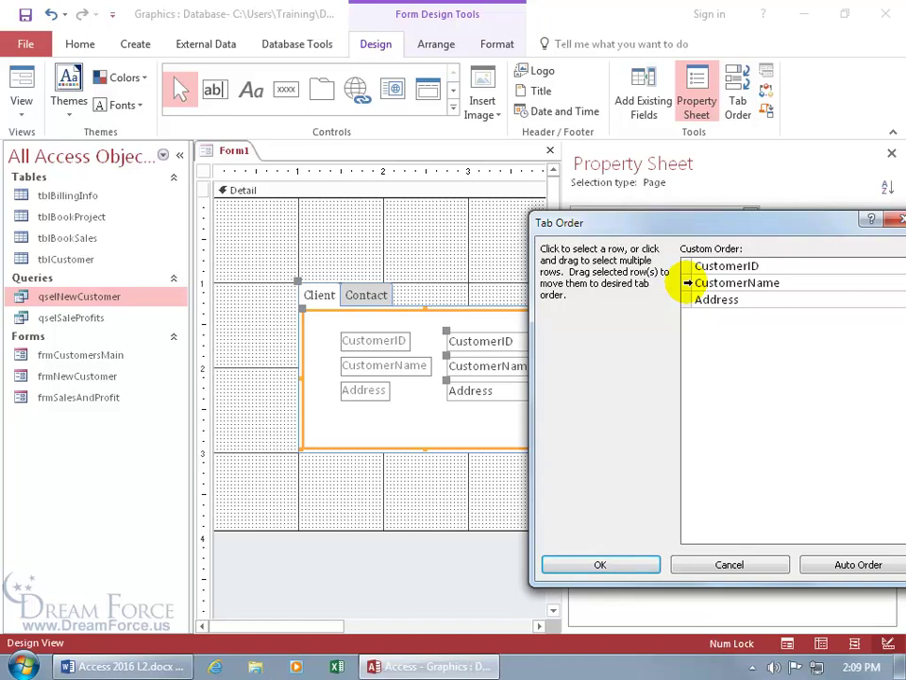
left_click(686, 283)
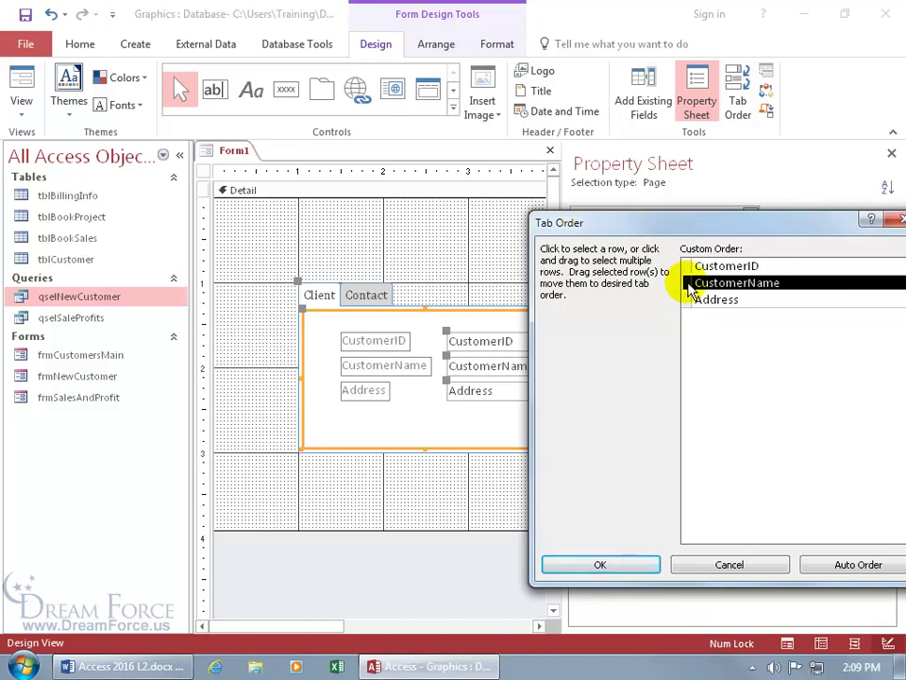
left_click_drag(690, 291, 688, 267)
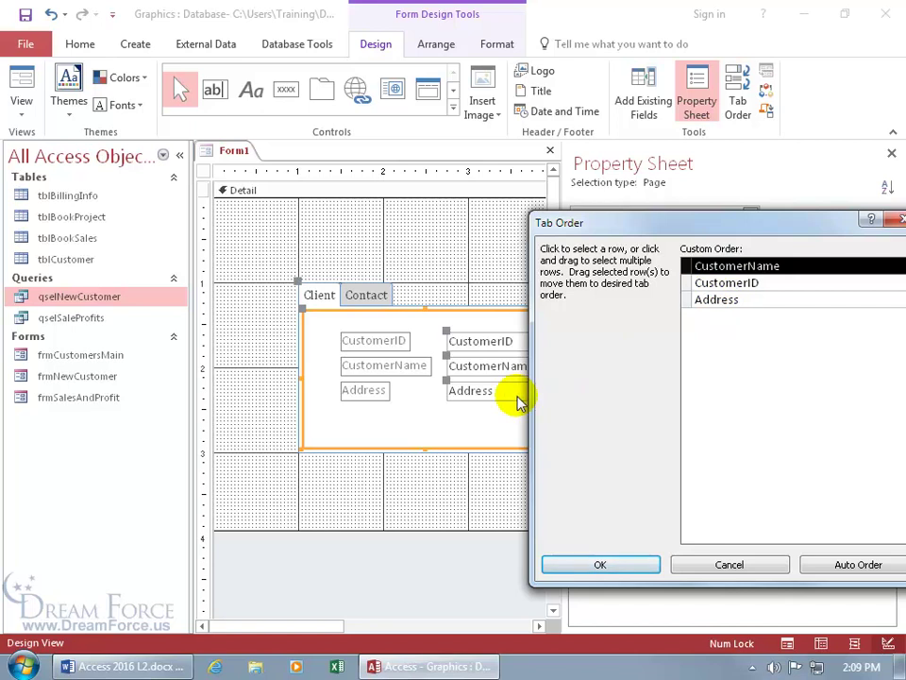
left_click(588, 564)
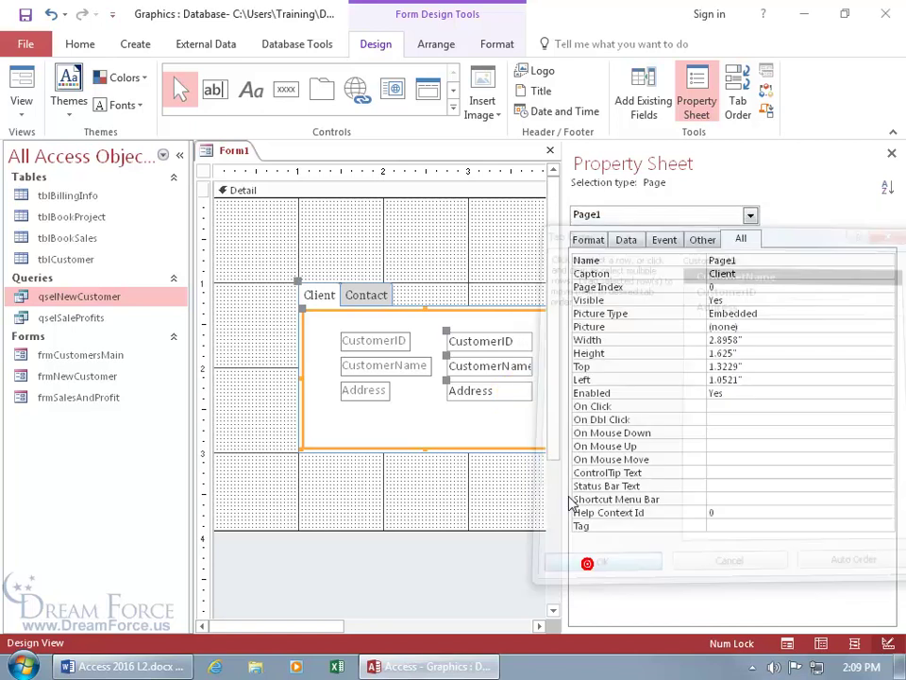
Tab through the Client page fields in Form View to check their sequence, and return the form to Design View
right_click(234, 167)
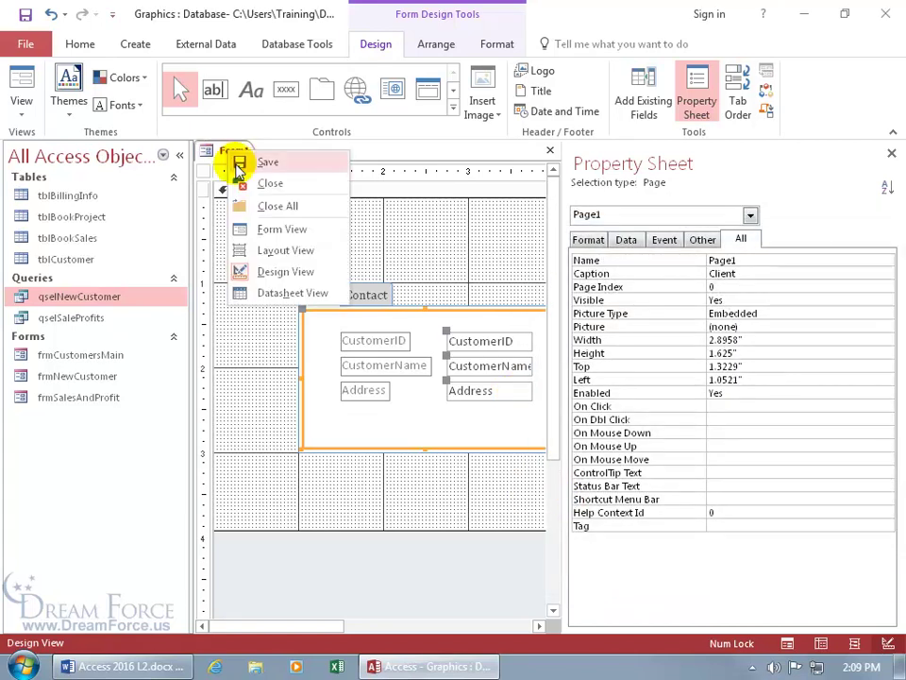
left_click(267, 236)
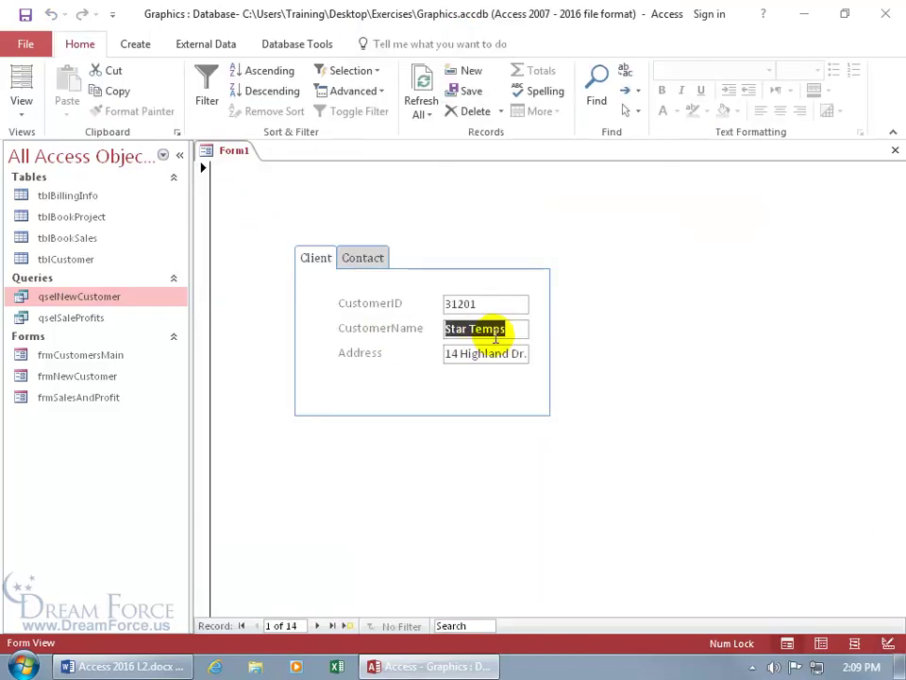
key("Tab")
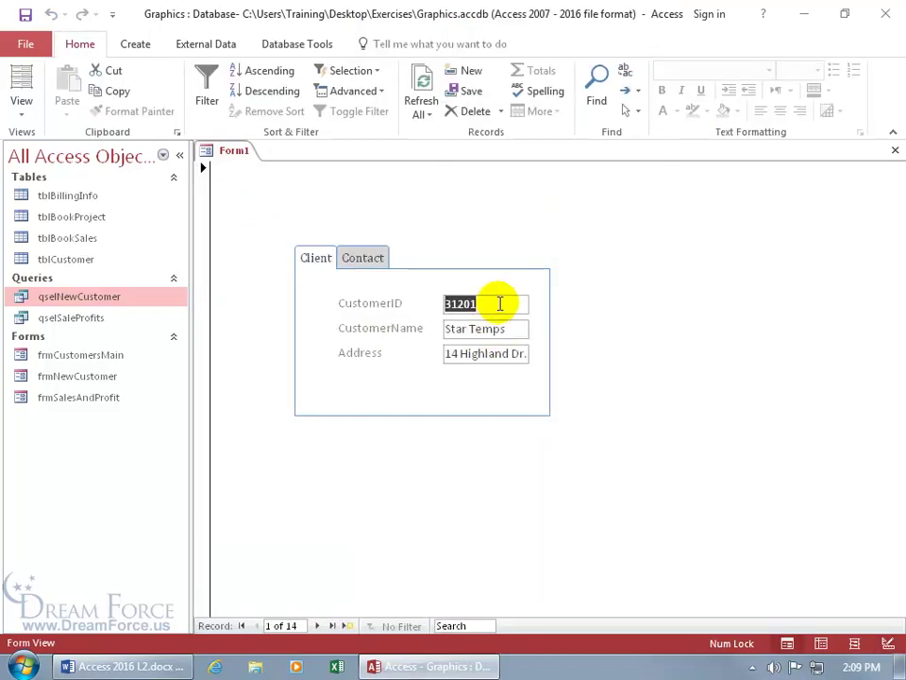
key("Tab")
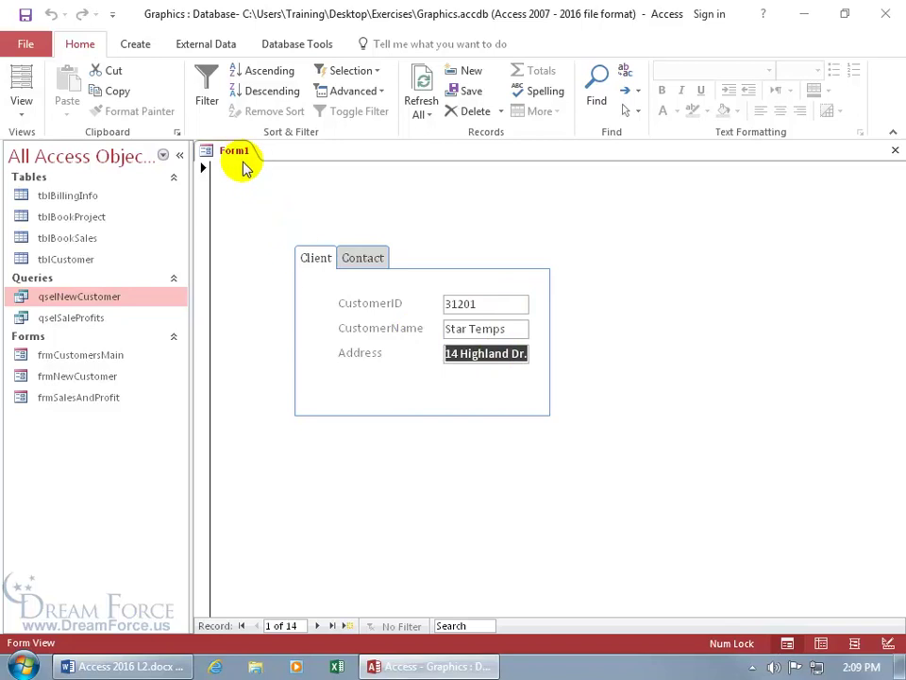
right_click(235, 152)
left_click(282, 277)
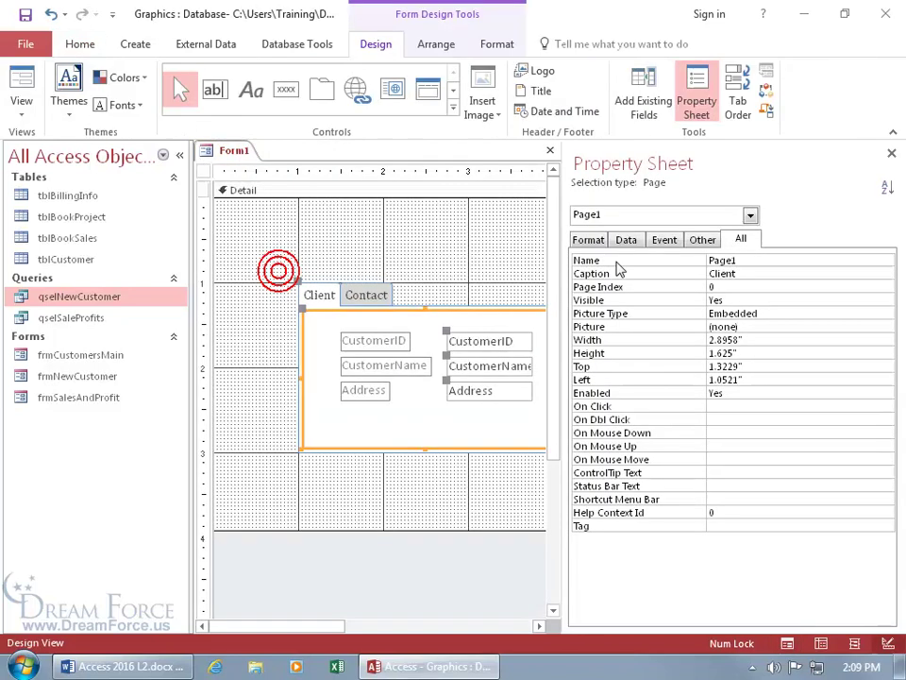
Reset the Client page's tab order with Auto Order
left_click(738, 106)
left_click_drag(510, 103, 746, 209)
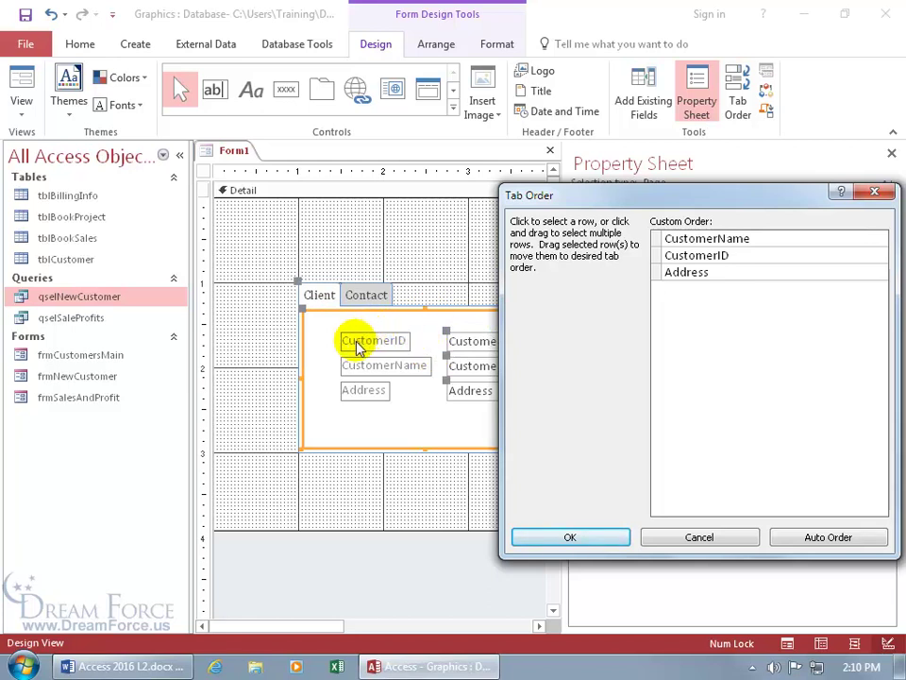
left_click_drag(715, 195, 722, 410)
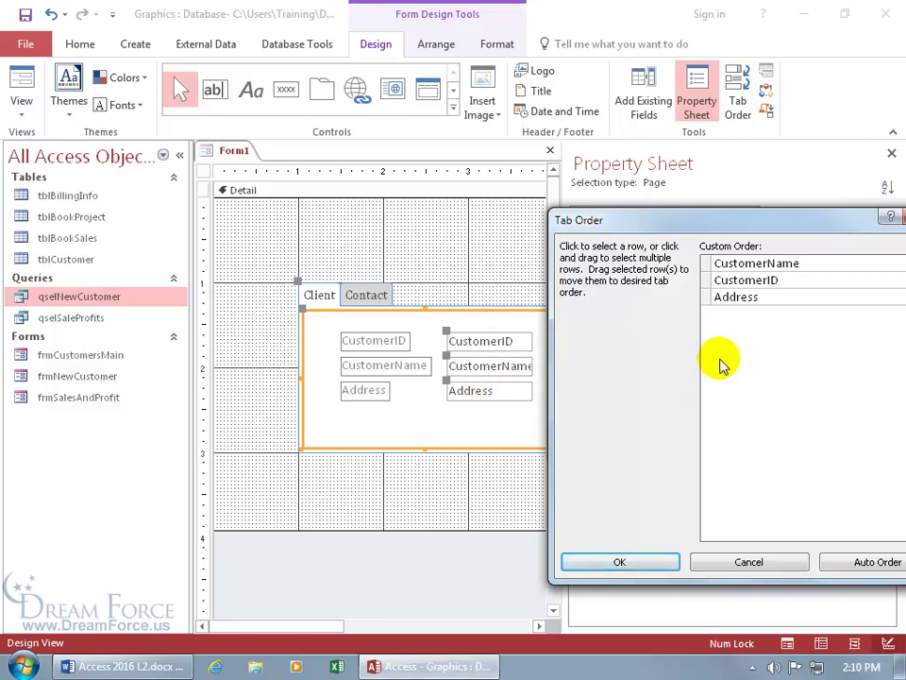
left_click(876, 563)
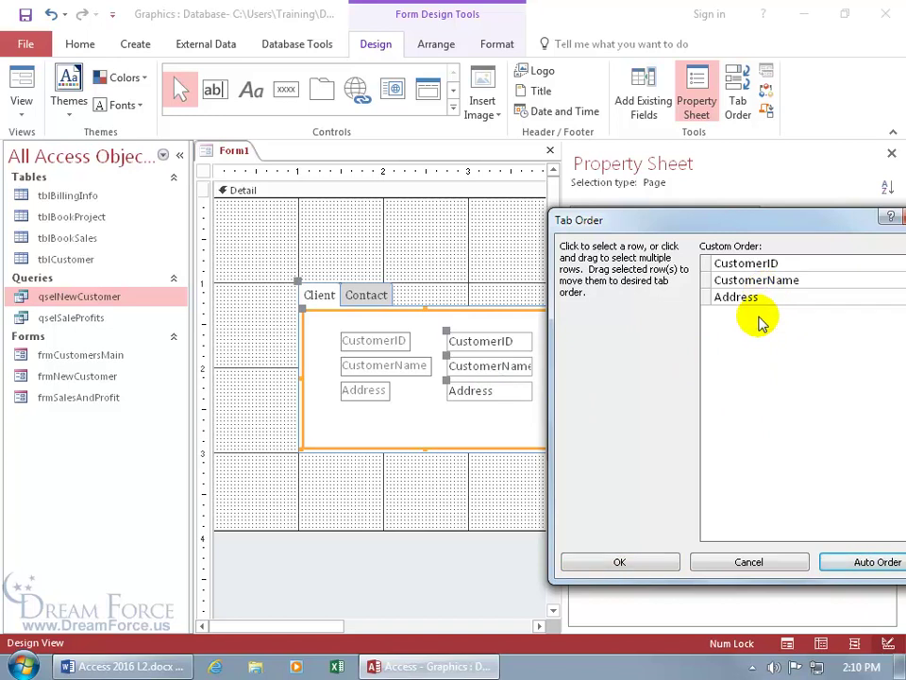
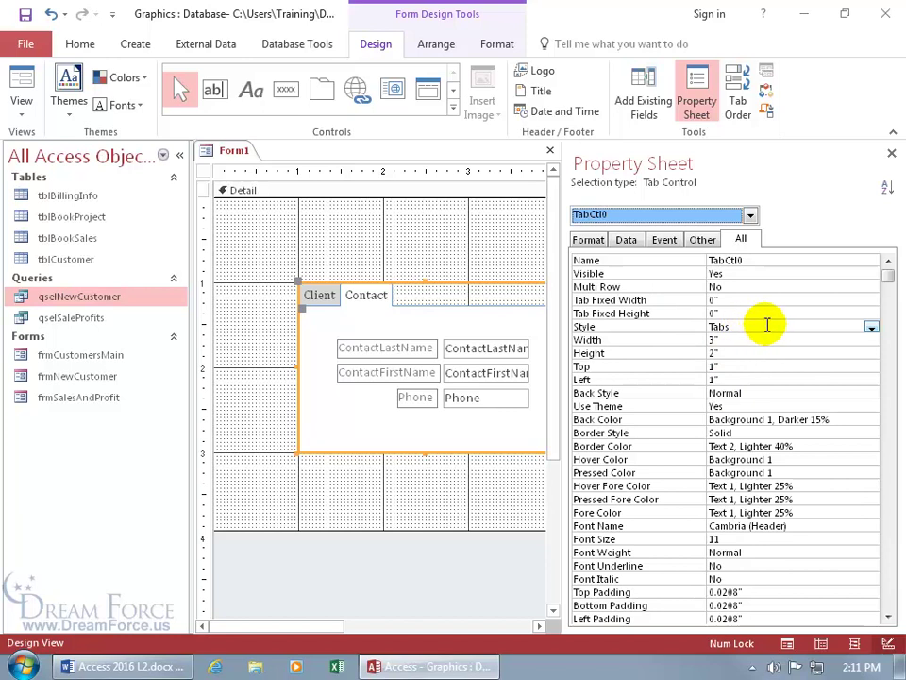
Try the None style on the tab control and restore the Tabs style
left_click(819, 326)
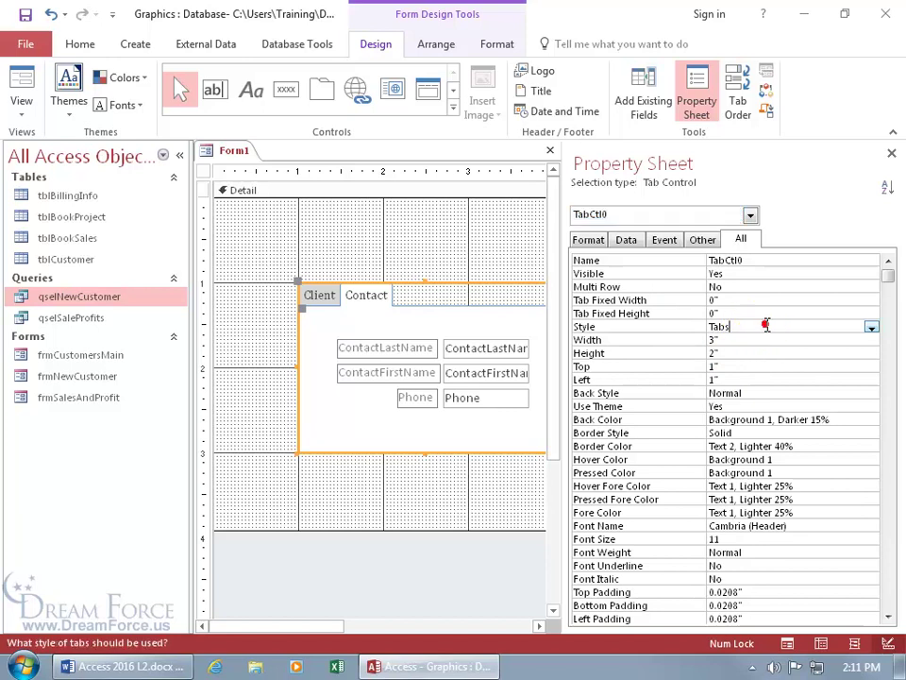
left_click(870, 326)
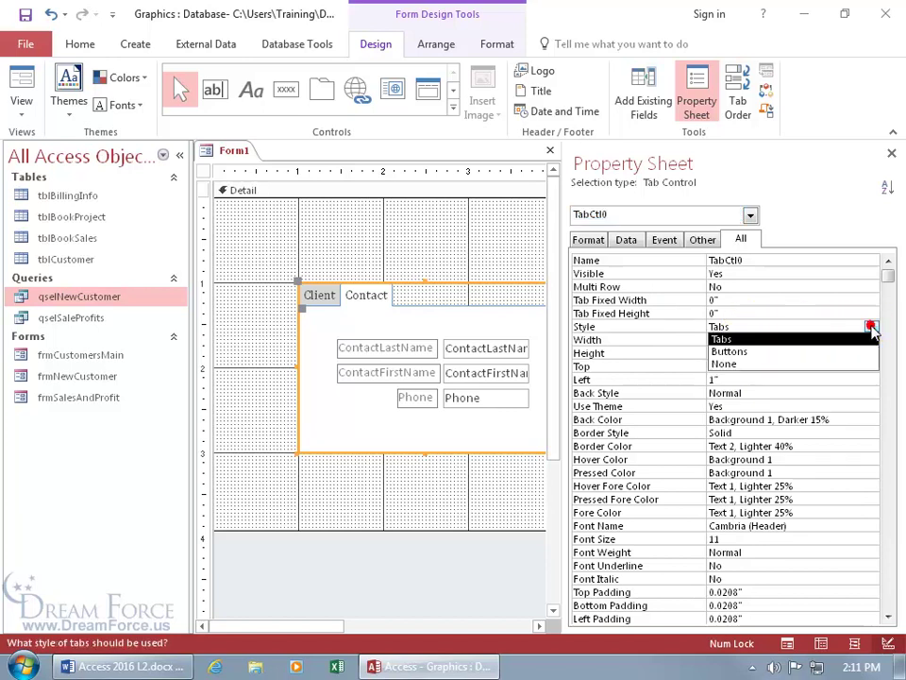
left_click(819, 364)
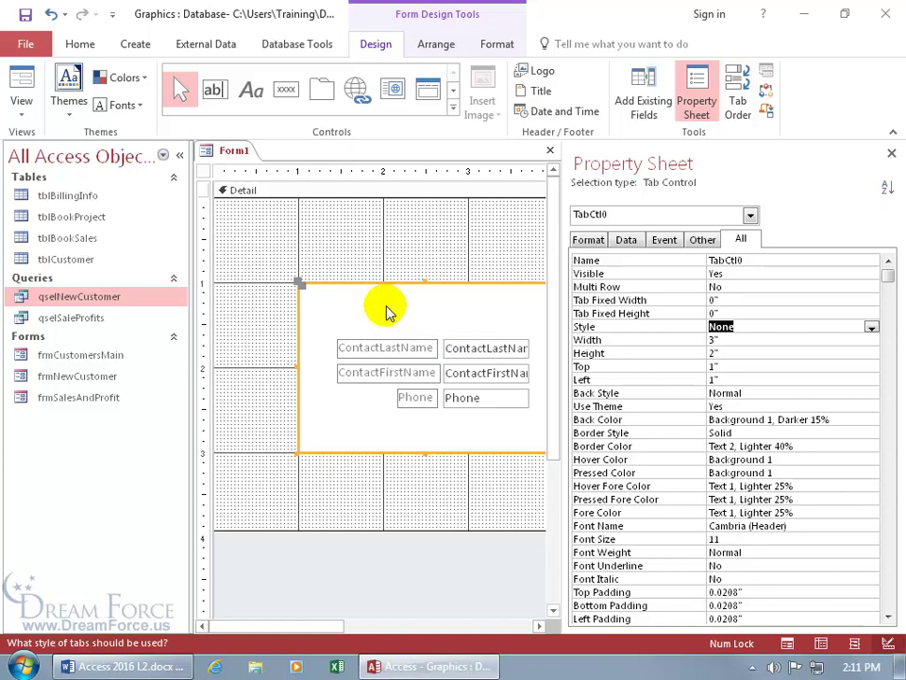
left_click(870, 326)
left_click(850, 338)
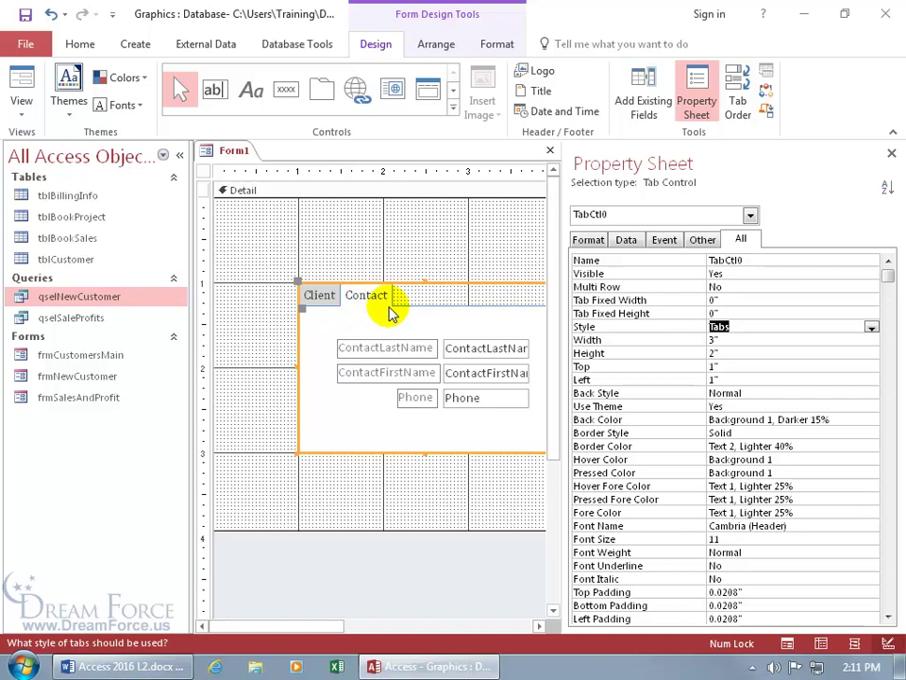
Set the tab control's style to Buttons, check the Client and Contact pages in Form View, and return to Design View
left_click(870, 327)
left_click(844, 351)
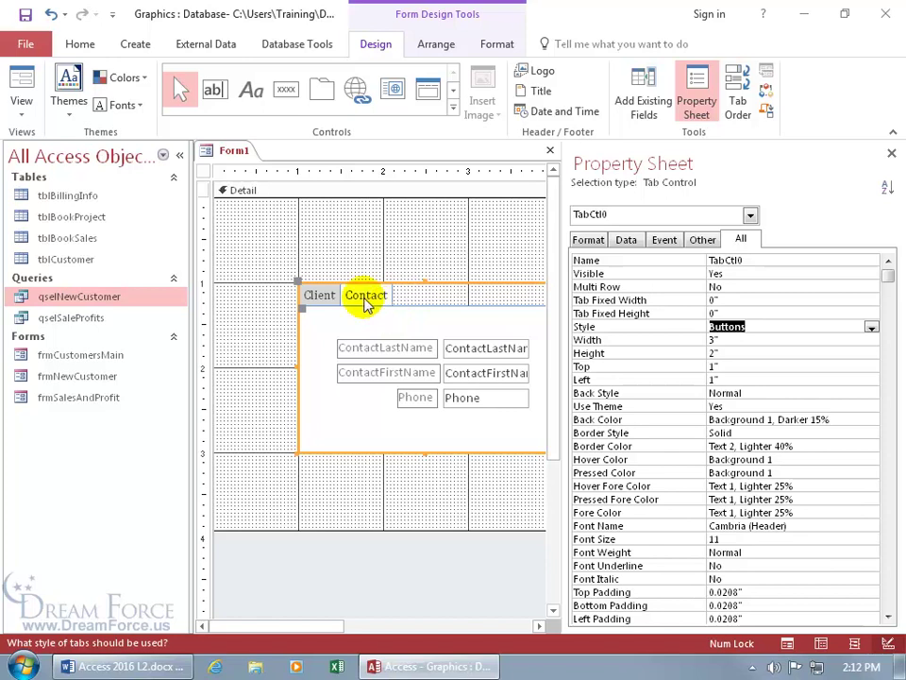
right_click(225, 151)
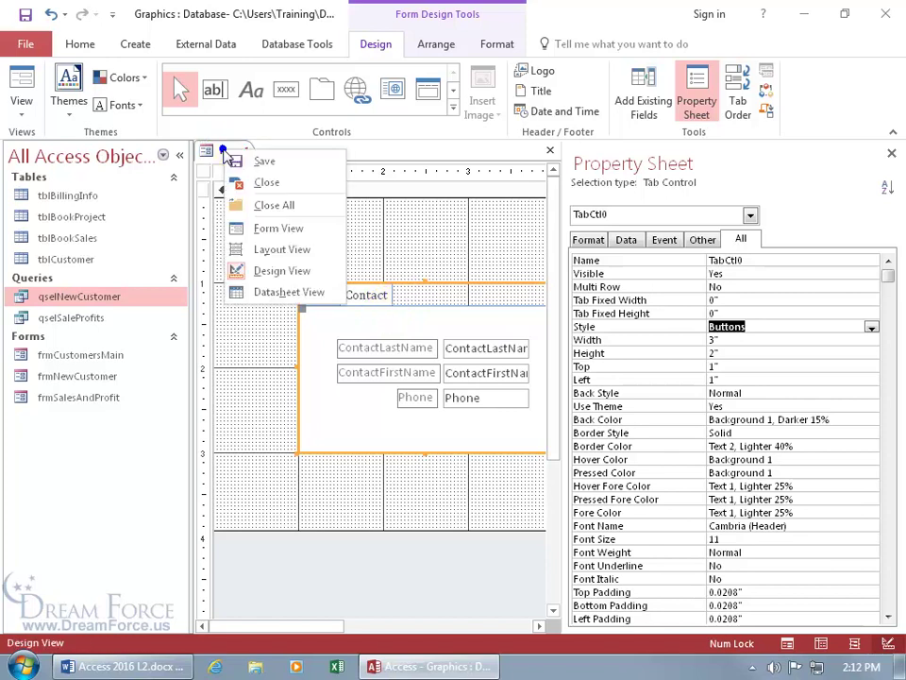
left_click(258, 228)
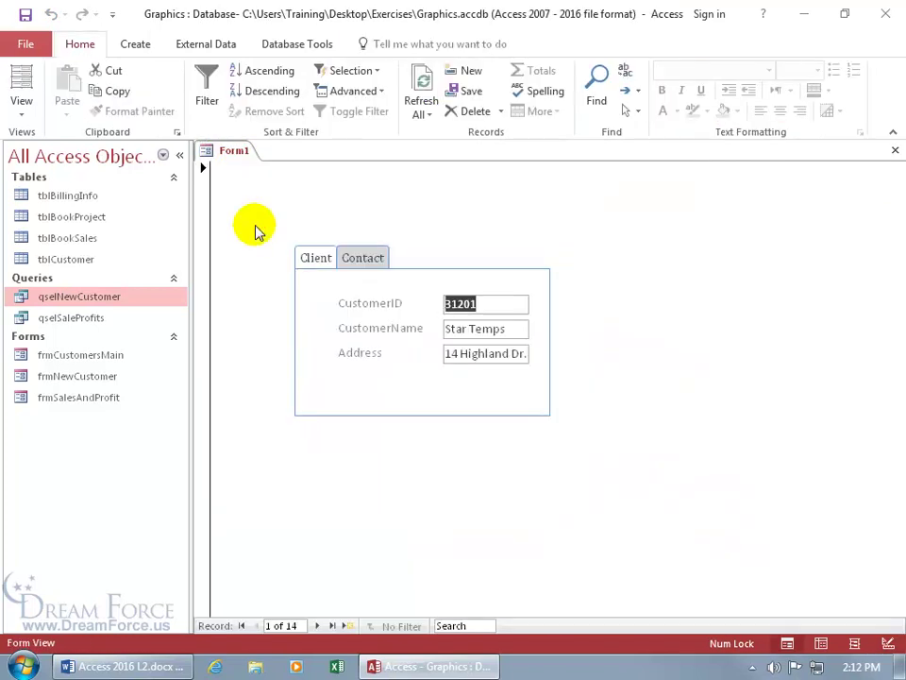
left_click(364, 259)
left_click(319, 258)
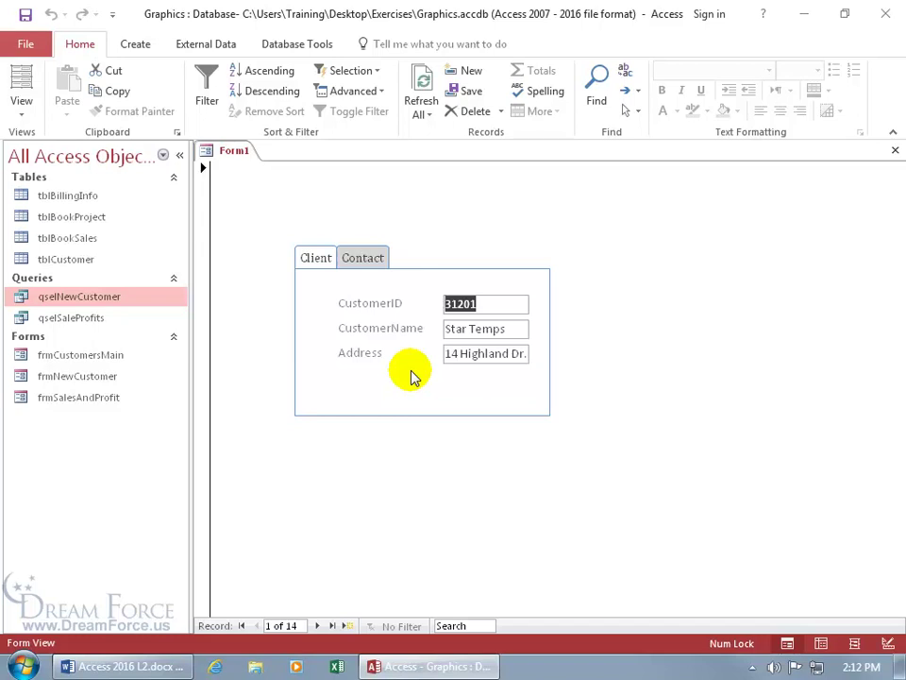
right_click(415, 218)
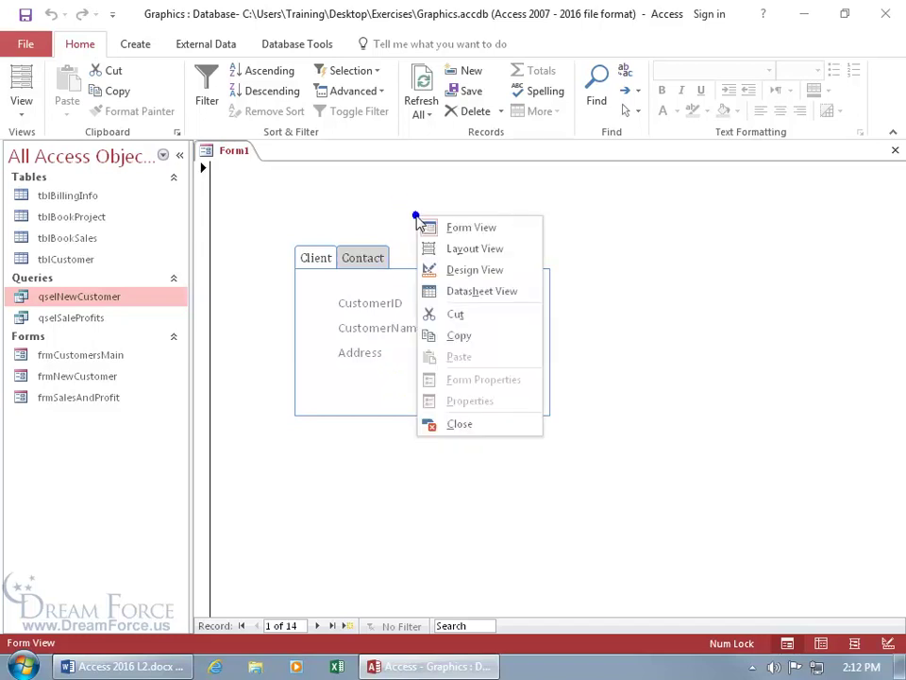
left_click(447, 270)
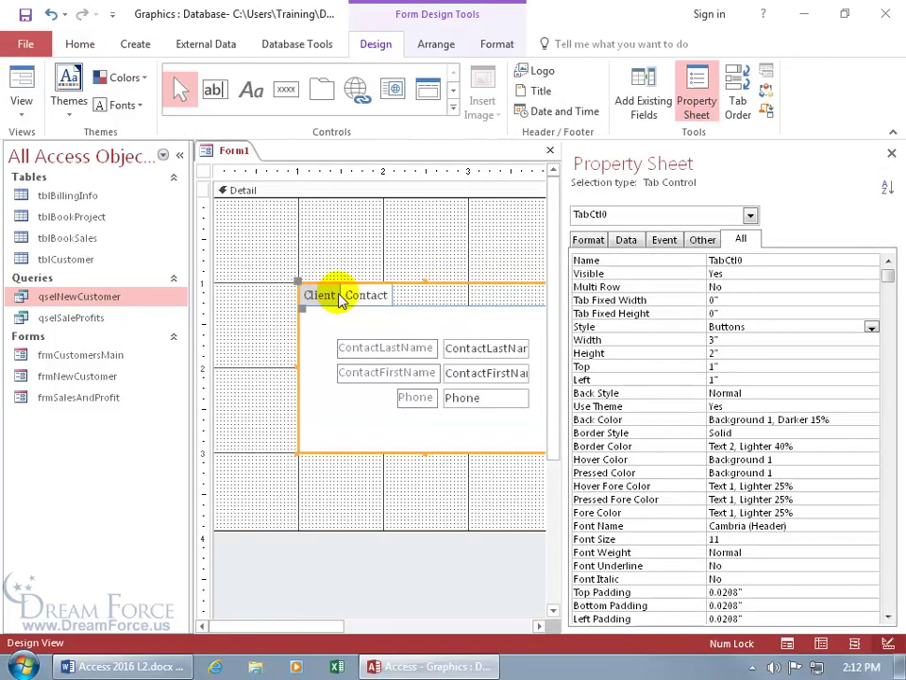
Select the whole tab control and set its Style property back to Tabs
right_click(321, 297)
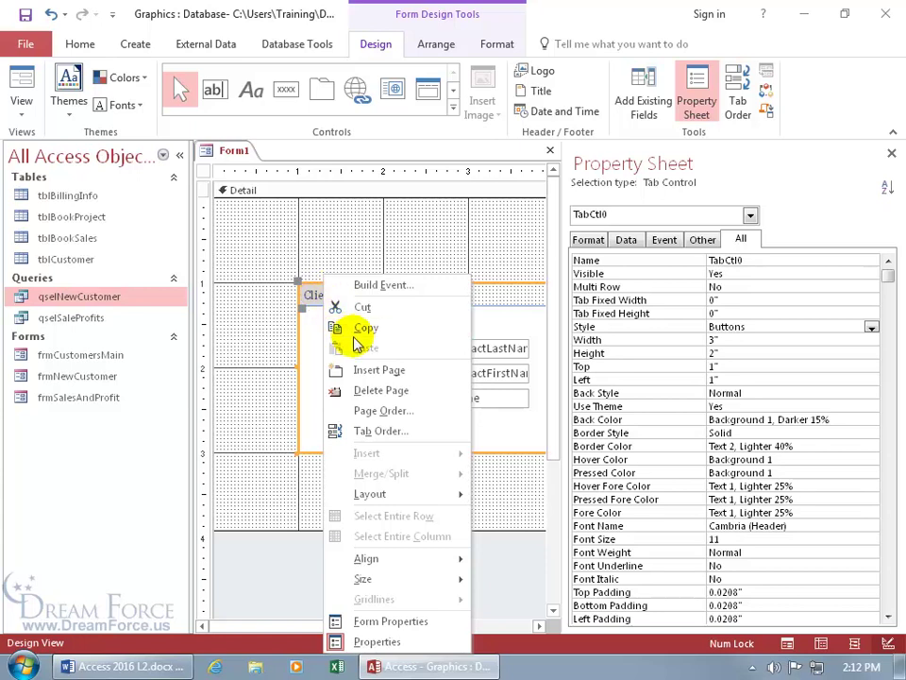
left_click(313, 295)
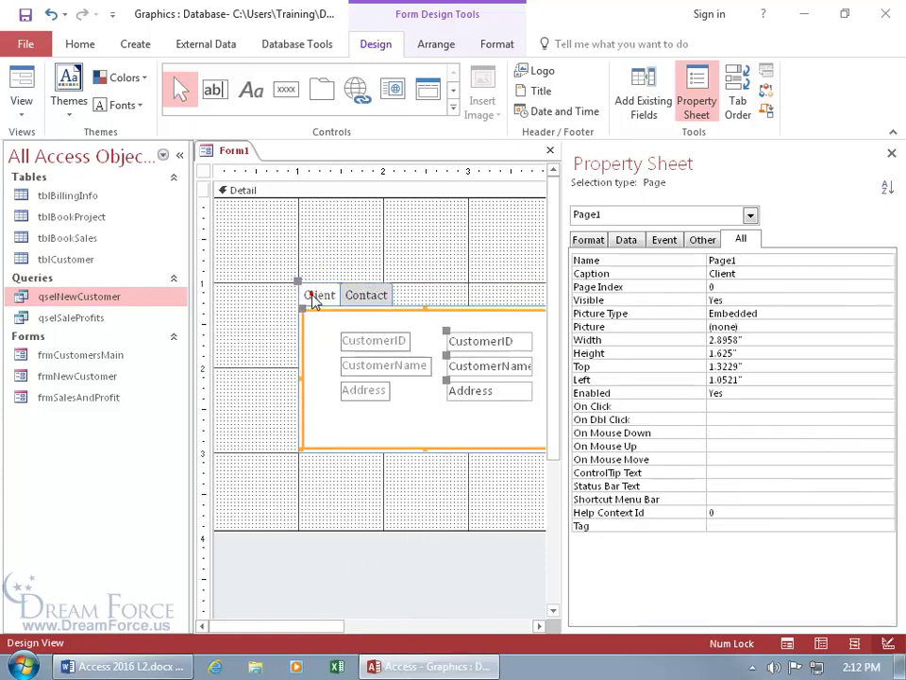
left_click(367, 298)
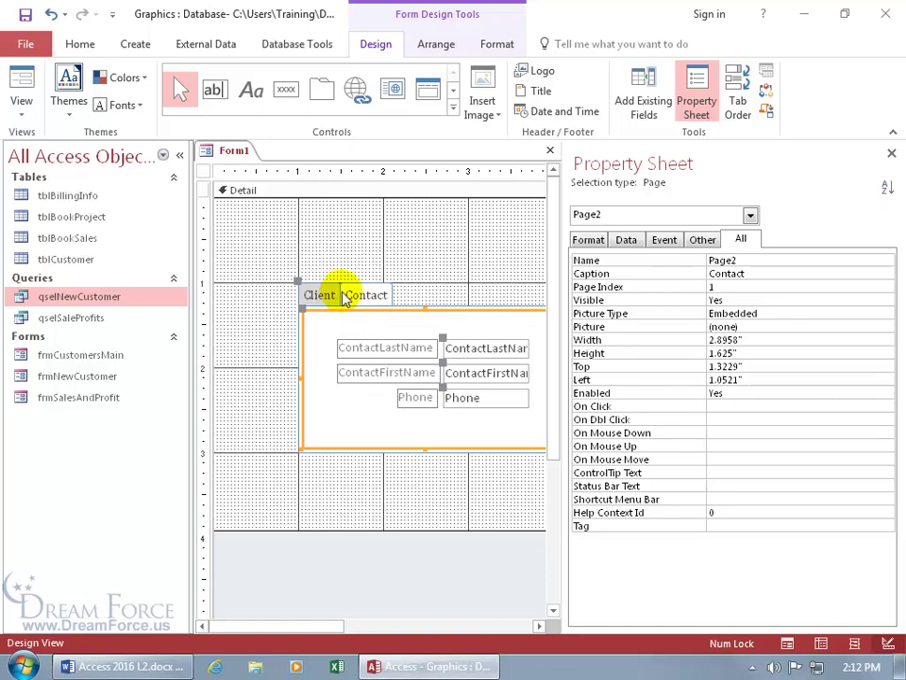
left_click(350, 287)
left_click(355, 287)
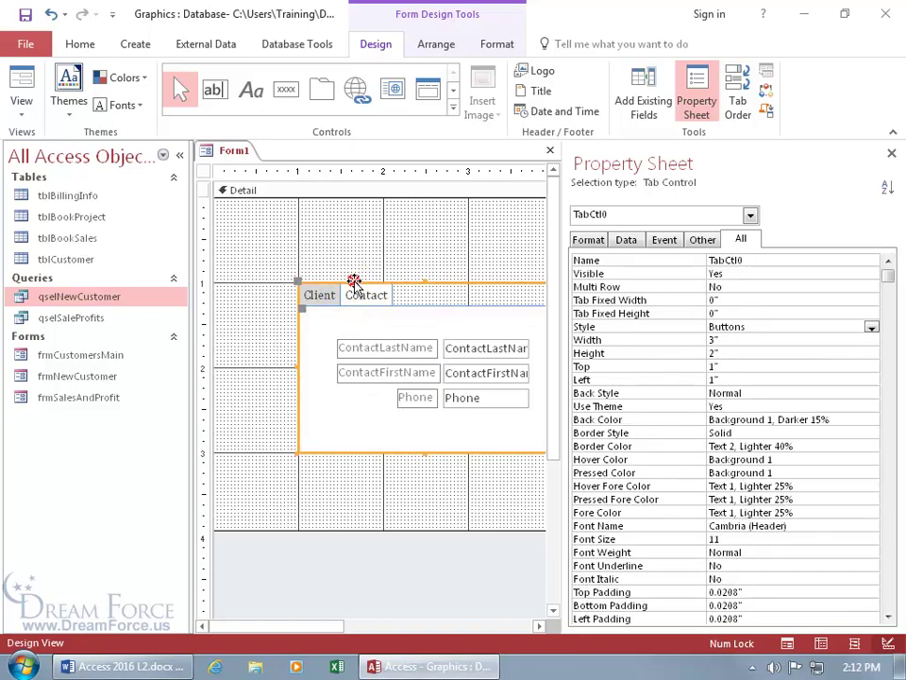
left_click(868, 328)
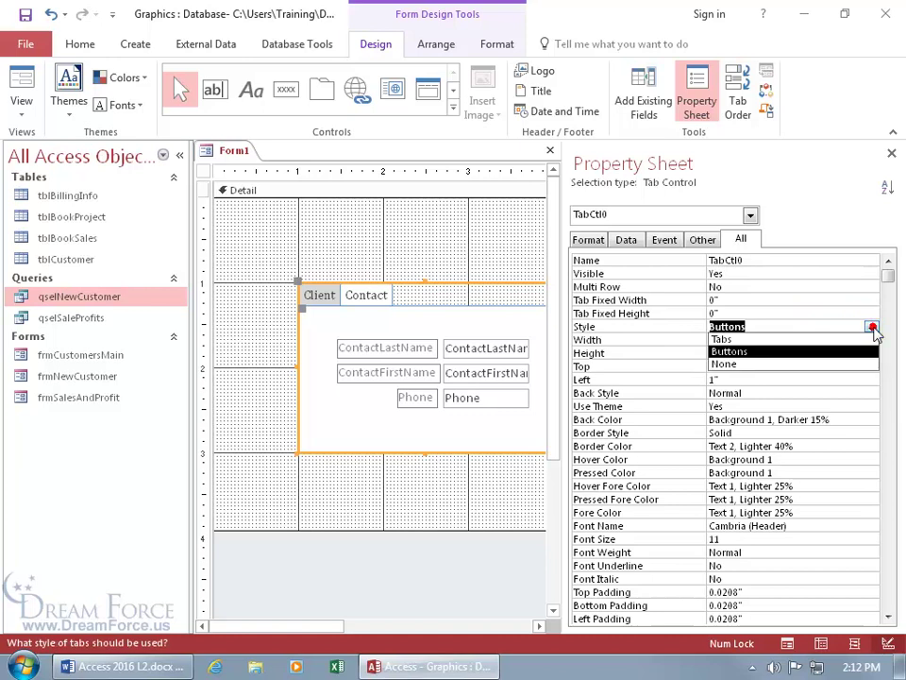
left_click(723, 340)
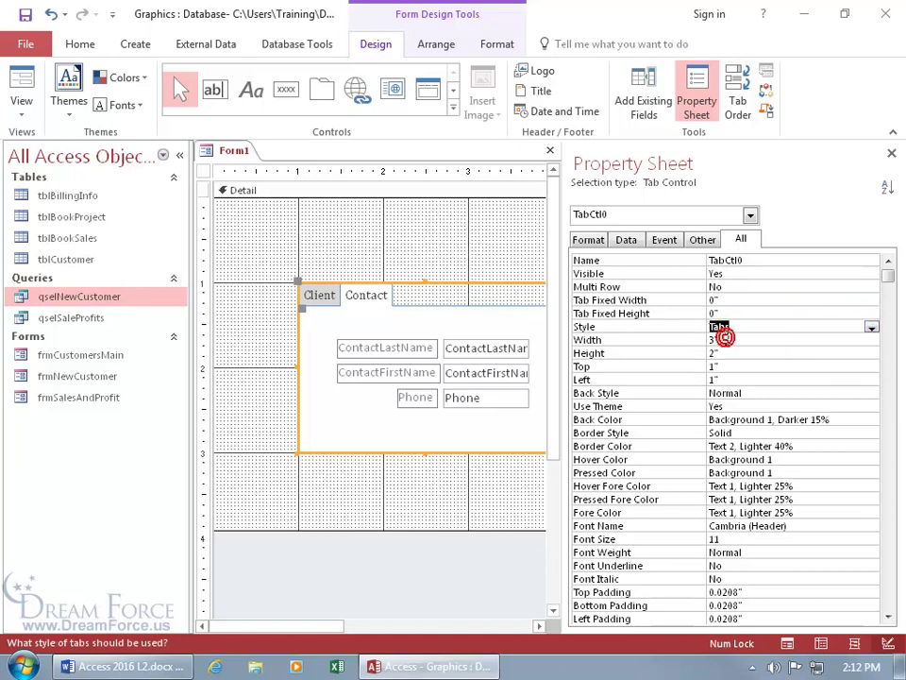
Insert a third page into the tab control after the Contact page
left_click(368, 296)
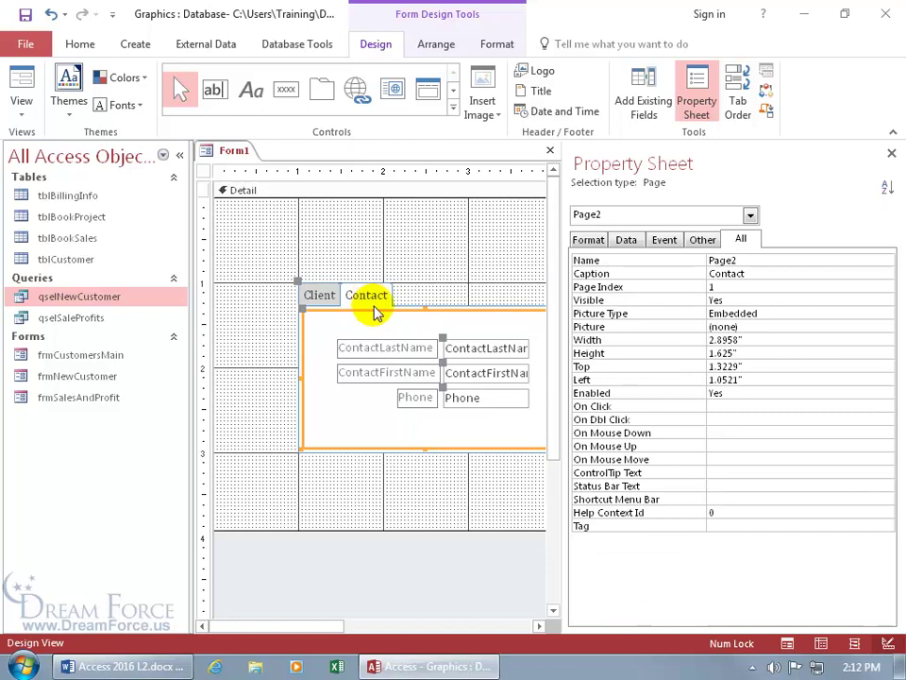
right_click(375, 304)
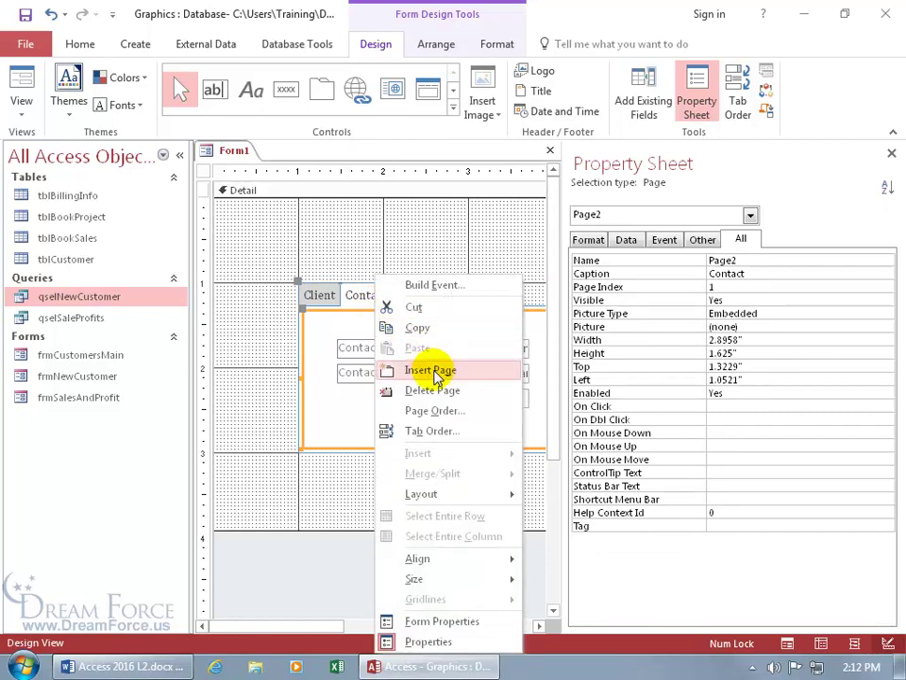
left_click(350, 286)
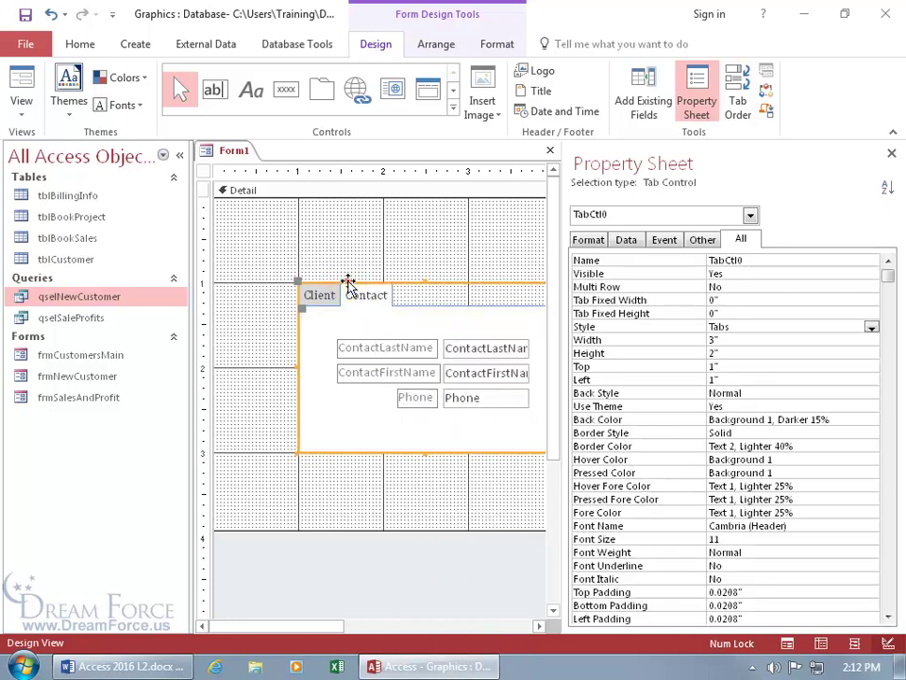
right_click(349, 284)
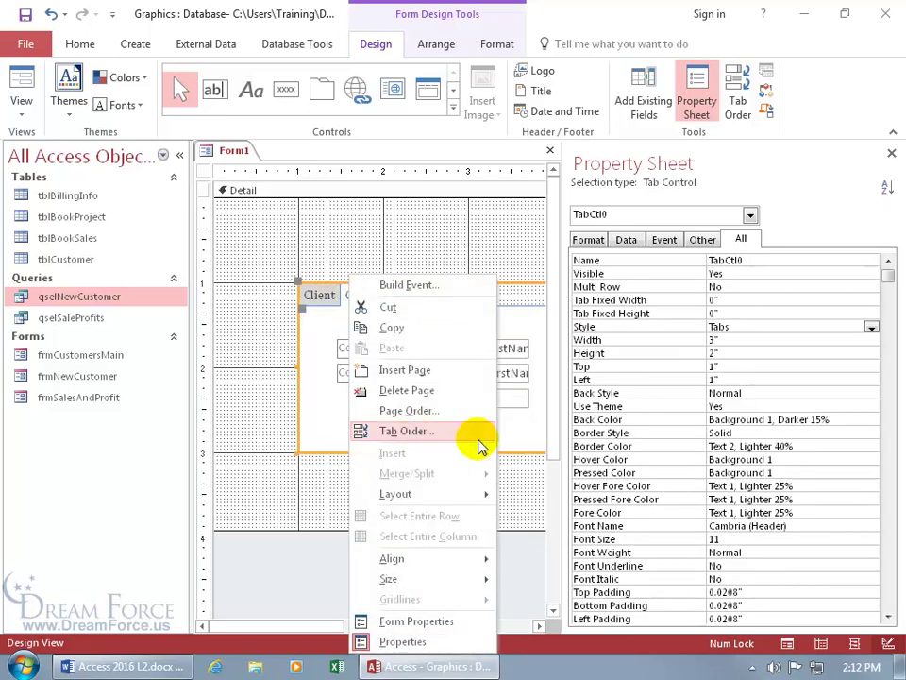
left_click(406, 370)
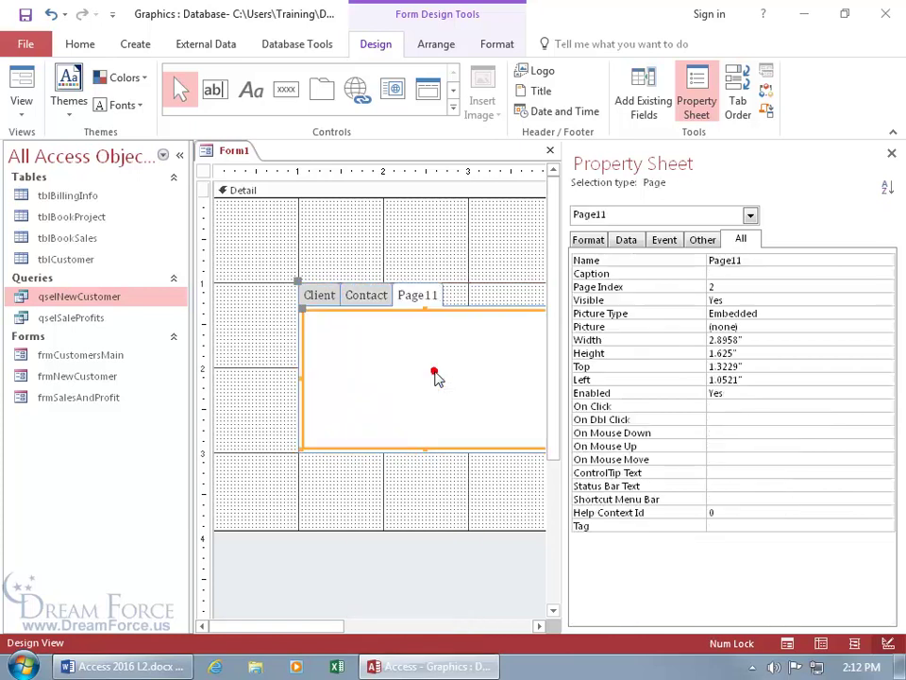
Change the tab control's page order so that Page11 sits between the Client and Contact pages
right_click(440, 309)
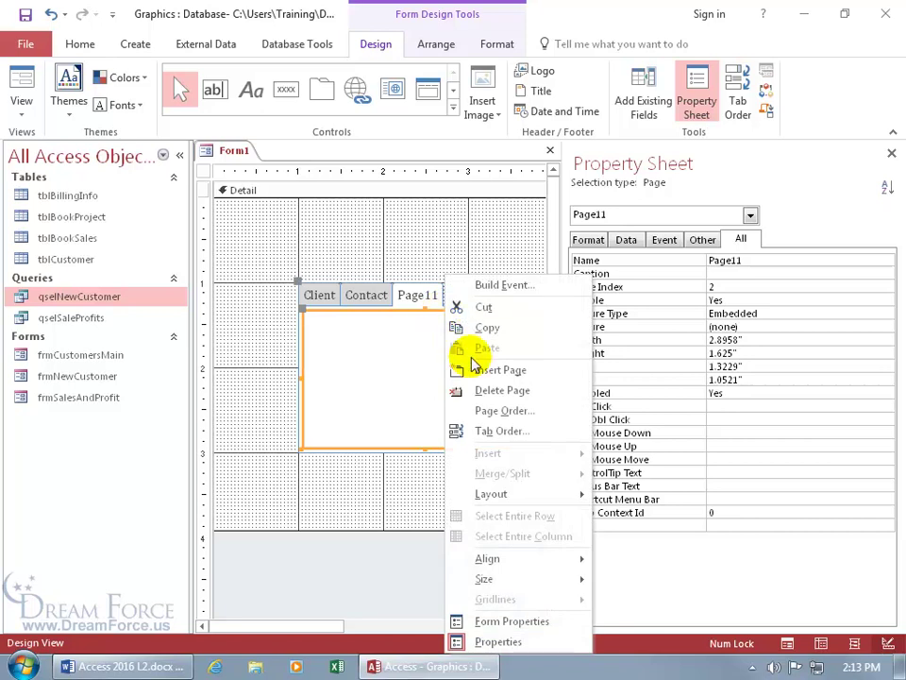
left_click(487, 411)
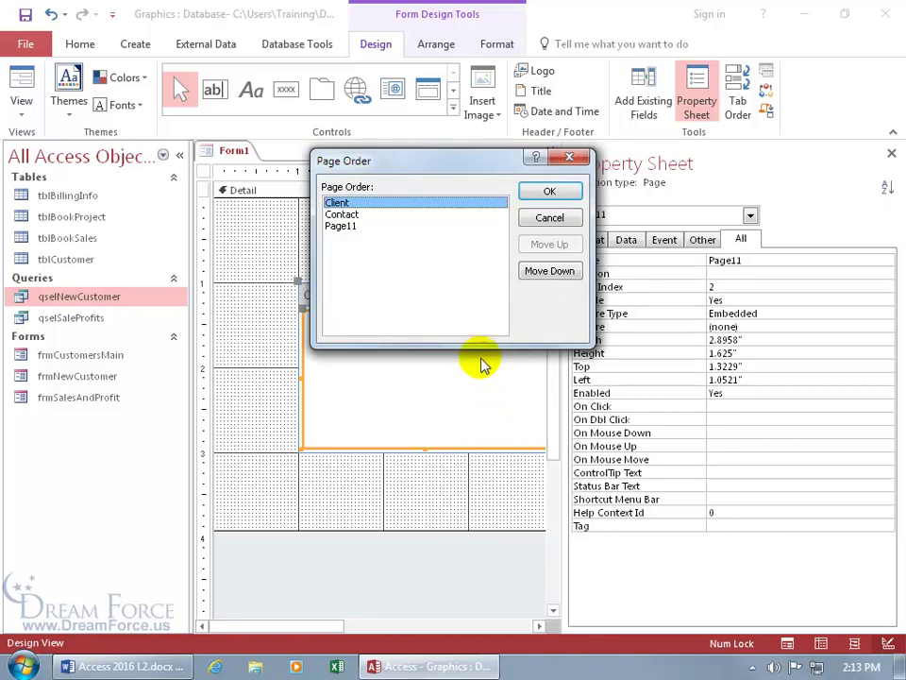
left_click(345, 227)
left_click(545, 245)
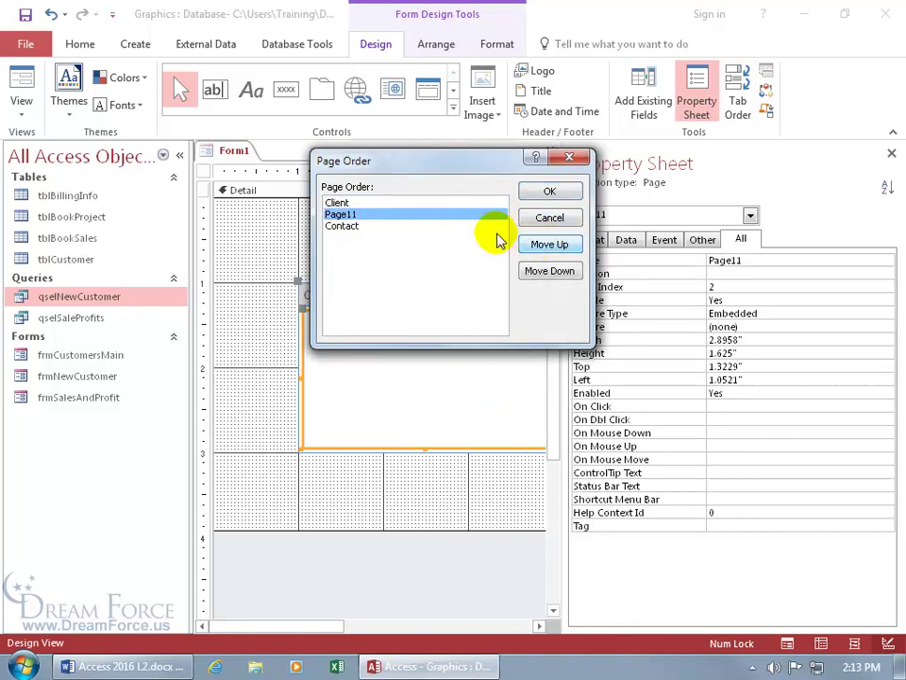
left_click(551, 193)
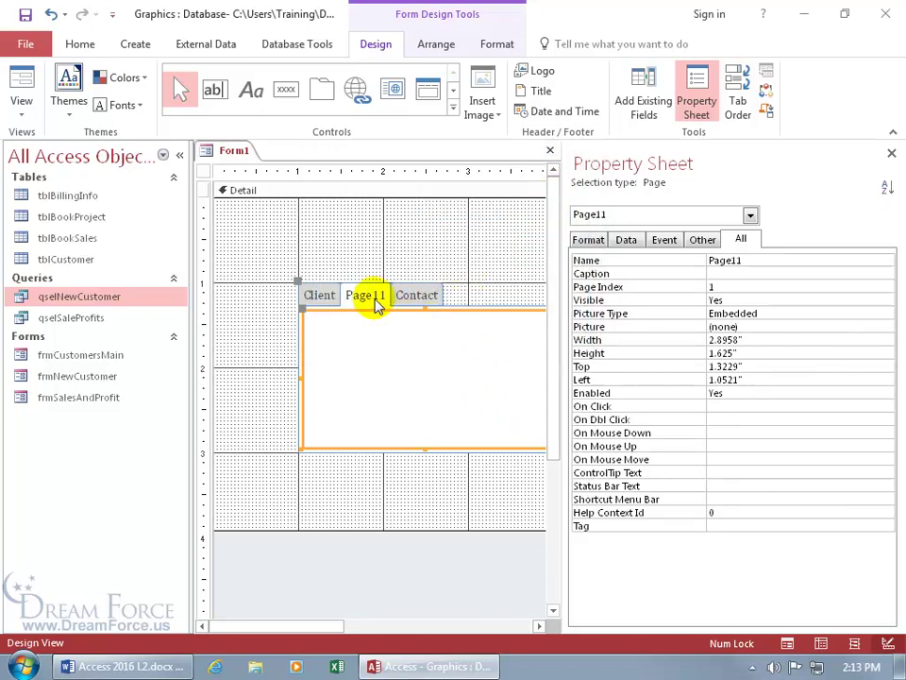
Set the middle page's caption to "Caption" and delete that page from the tab control
left_click(727, 274)
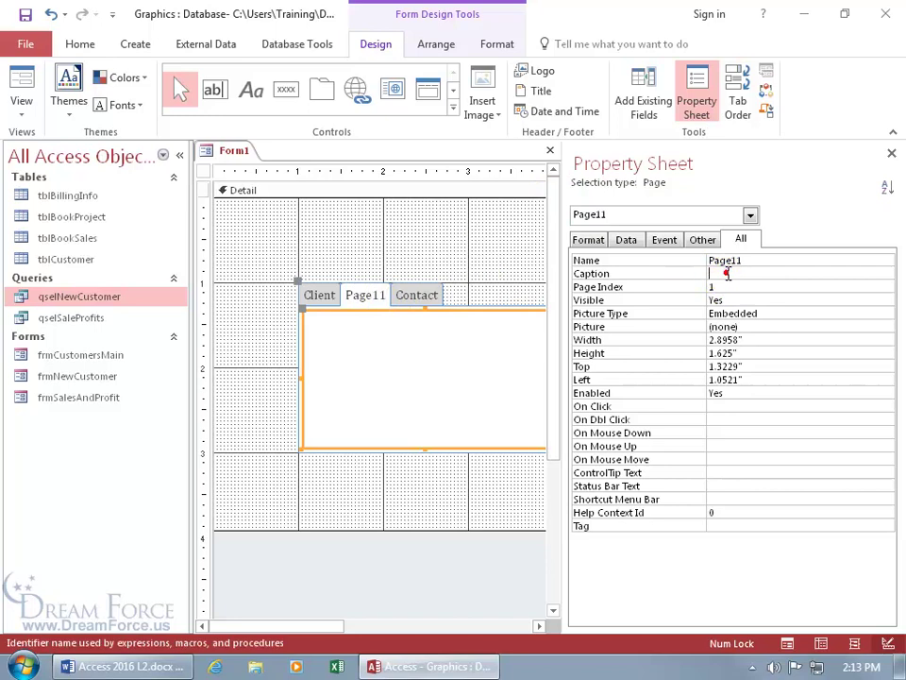
type("Caption")
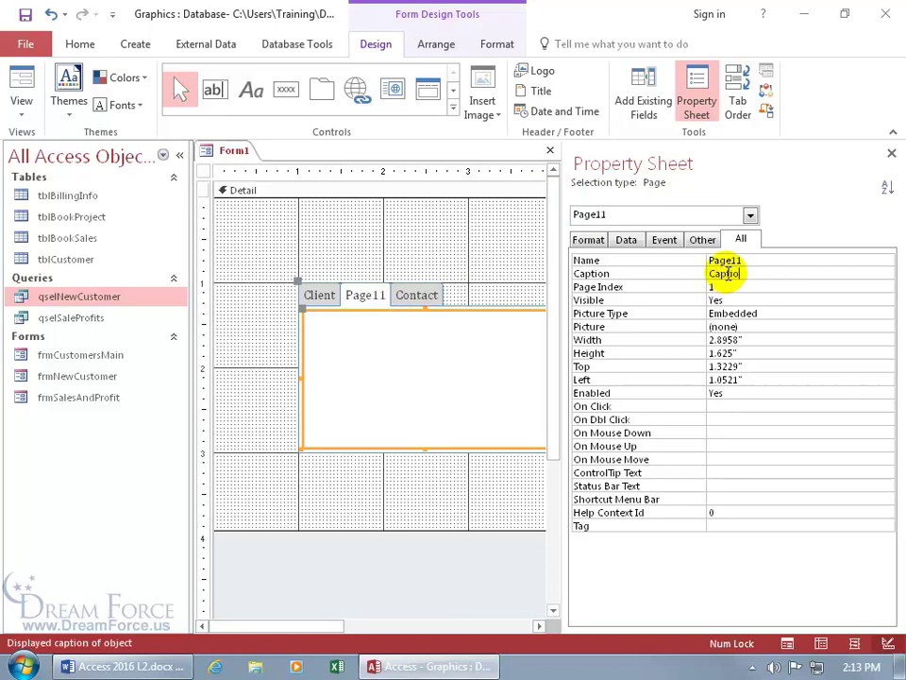
key("Return")
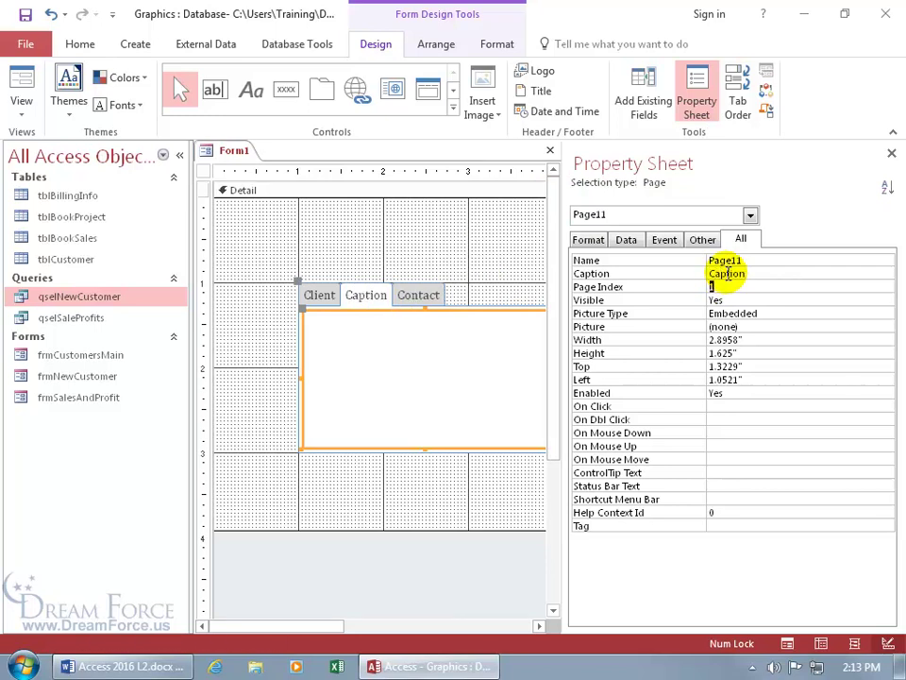
right_click(401, 310)
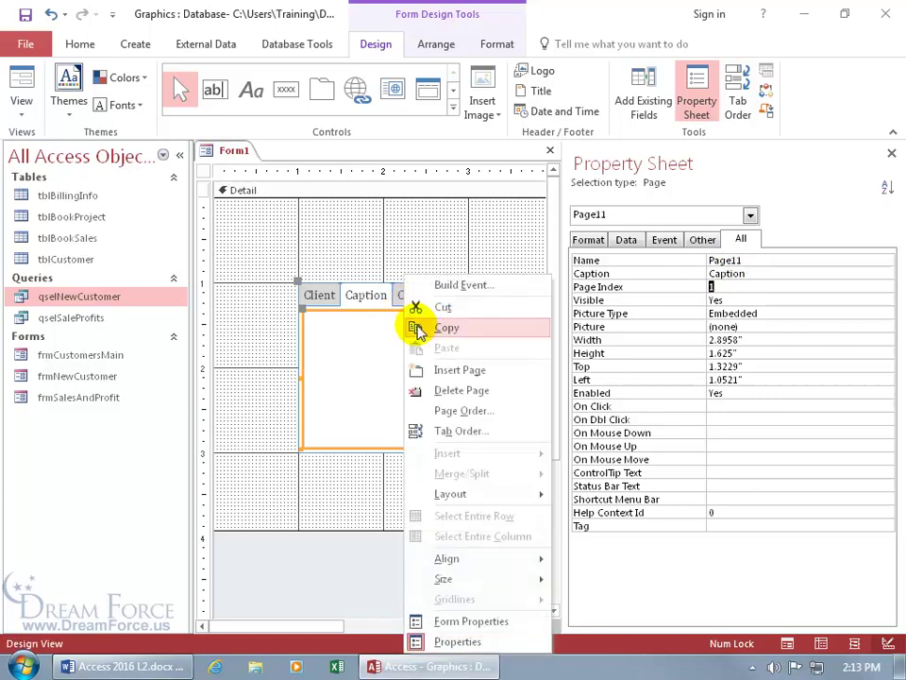
left_click(462, 391)
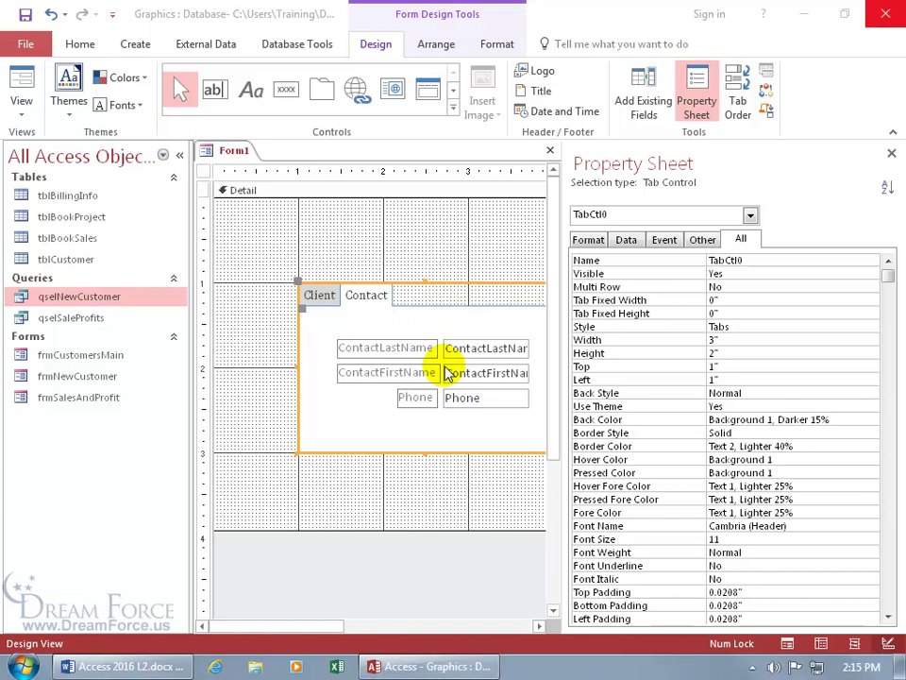
Save the form under the name frmMyEmployeeInfo
left_click(25, 16)
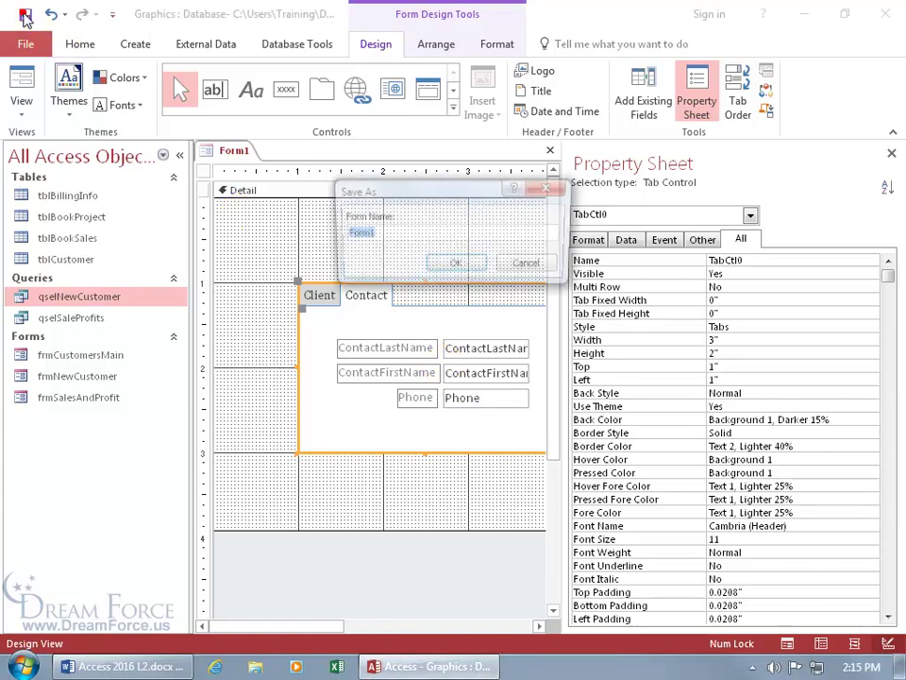
type("frm")
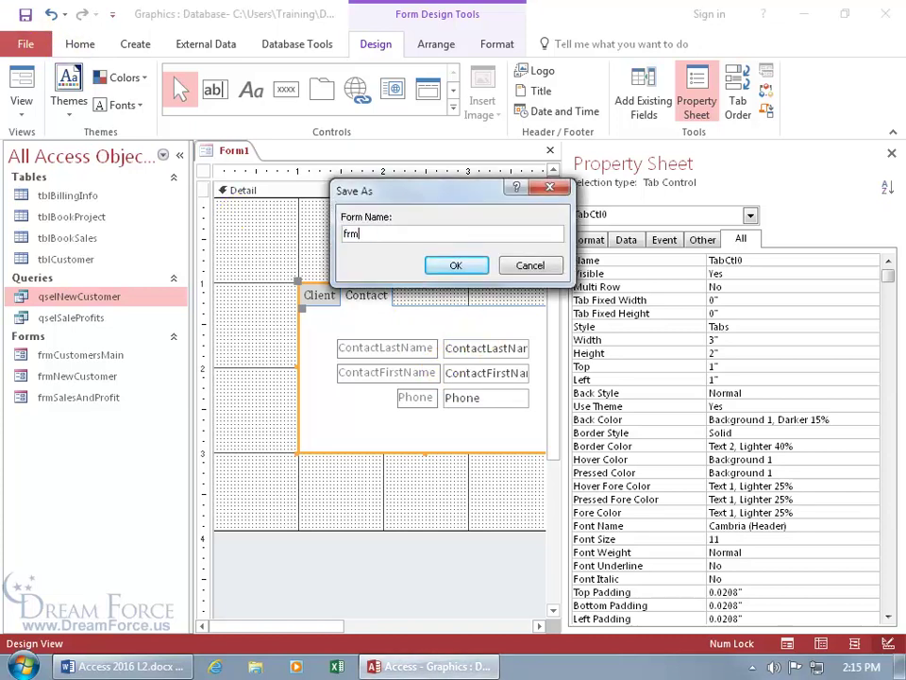
type("MyEmployeeInfo")
key("Return")
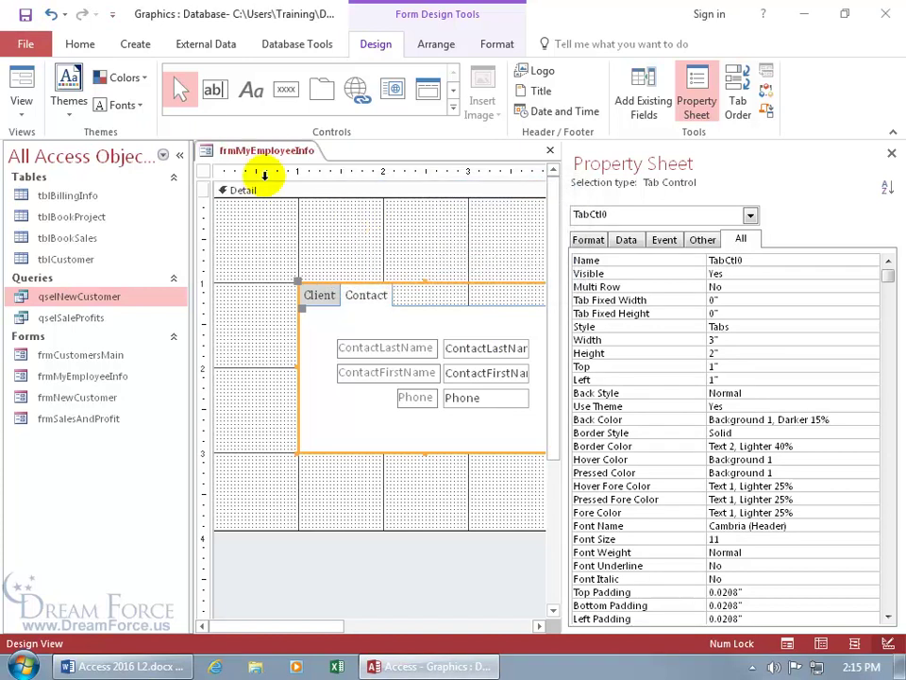